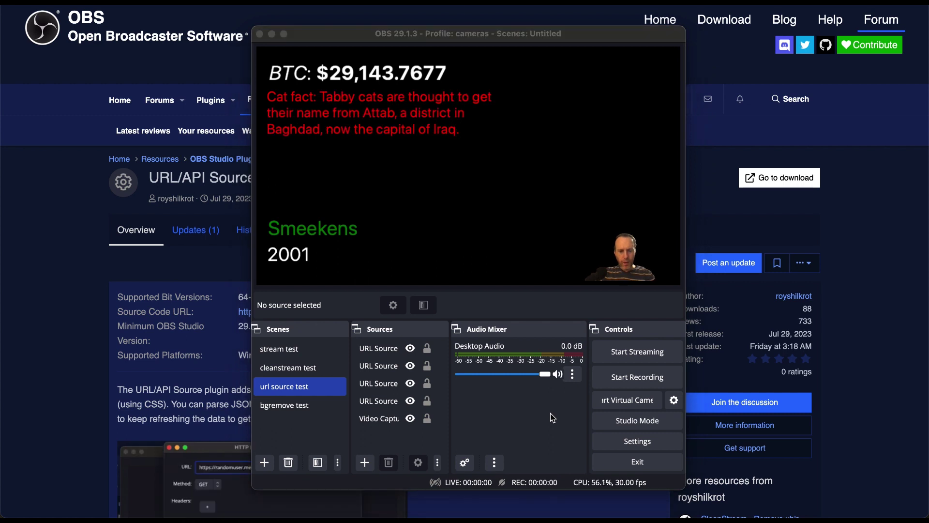
# Step: Hide OBS Studio to reveal the URL/API Source plugin page on the OBS forum
pyautogui.press('super+h')
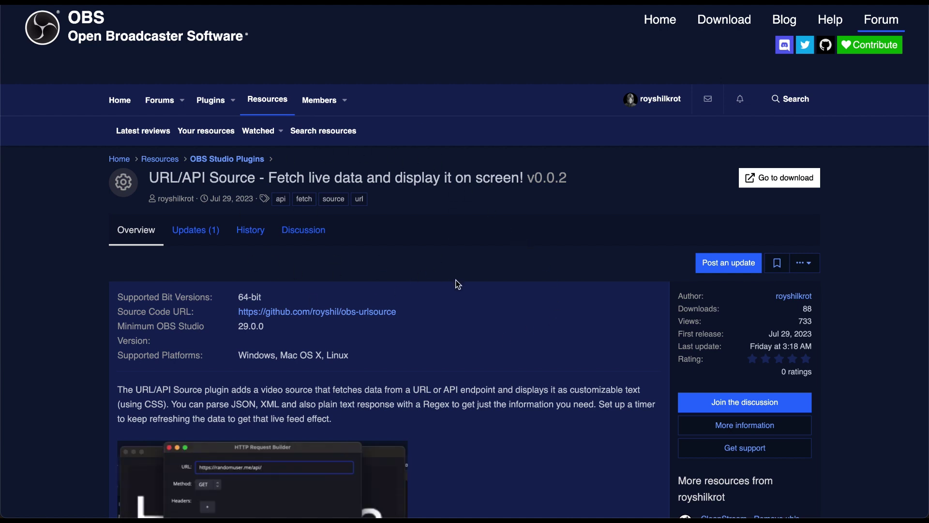
# Step: Follow the plugin's download link to the obs-urlsource v0.0.2 release on GitHub
pyautogui.click(776, 180)
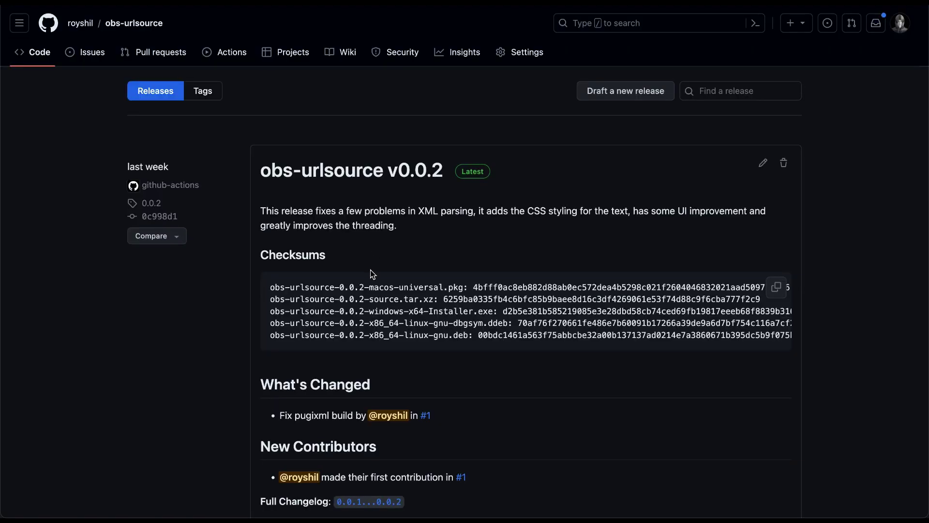
# Step: Look over the seven v0.0.2 release assets, then return to the forum plugin page
pyautogui.scroll(-10, 373, 274)
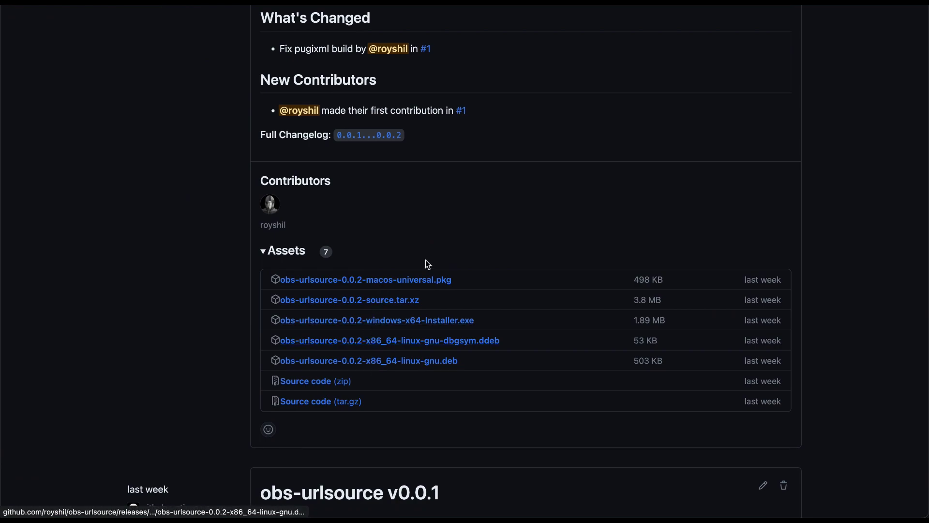
pyautogui.scroll(8, 446, 211)
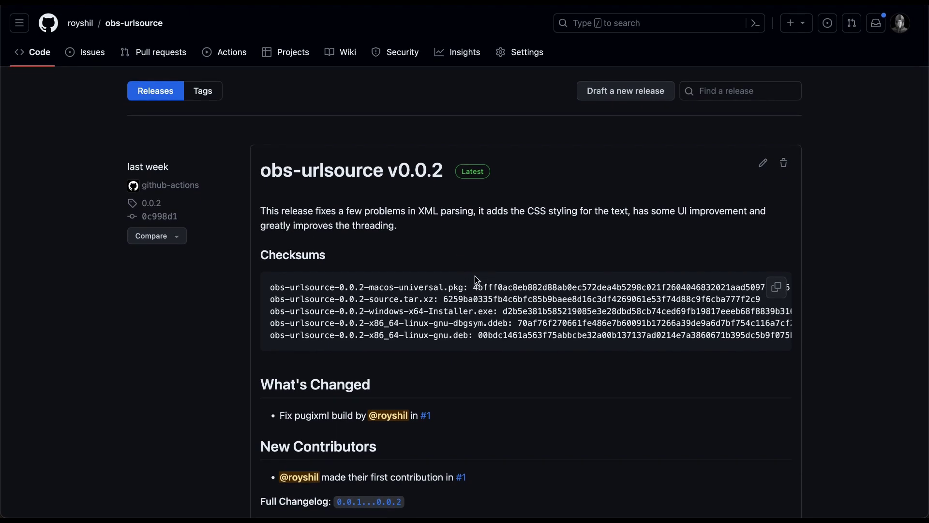
pyautogui.hotkey('ctrl', 'Tab')
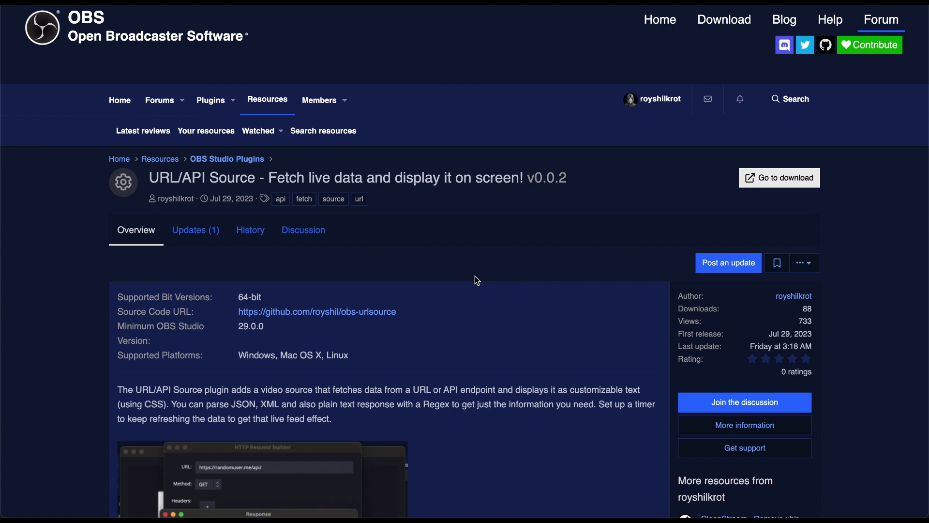
# Step: Back in OBS, browse the source types without adding one, and select the BTC price source
pyautogui.press('super+Tab')
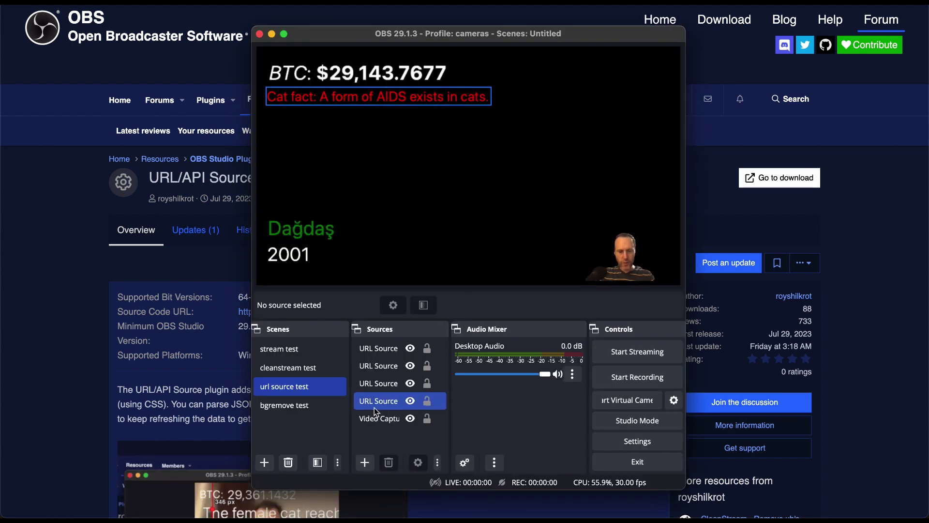
pyautogui.click(365, 462)
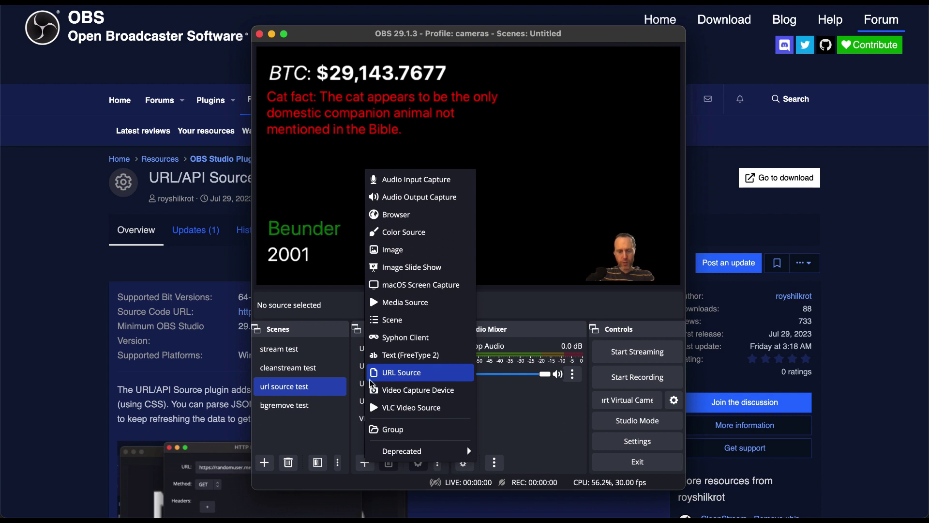
pyautogui.click(496, 309)
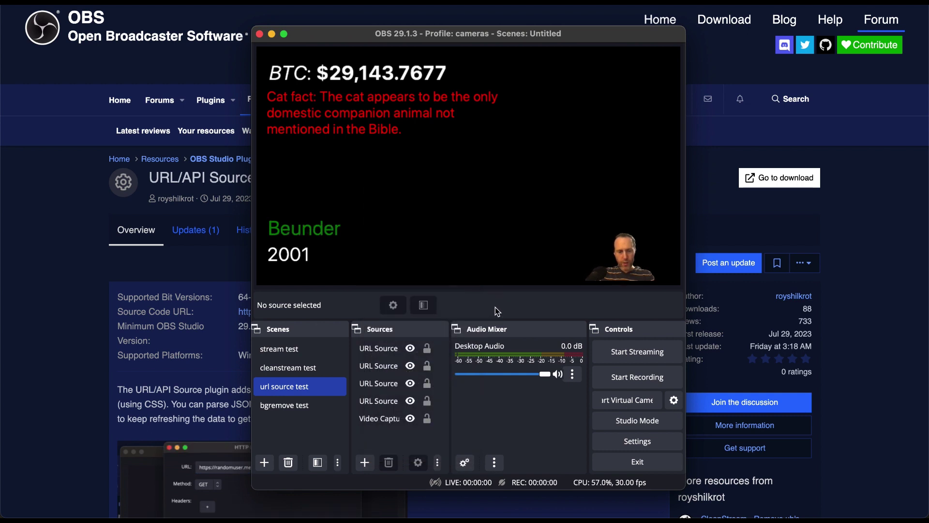
pyautogui.click(388, 353)
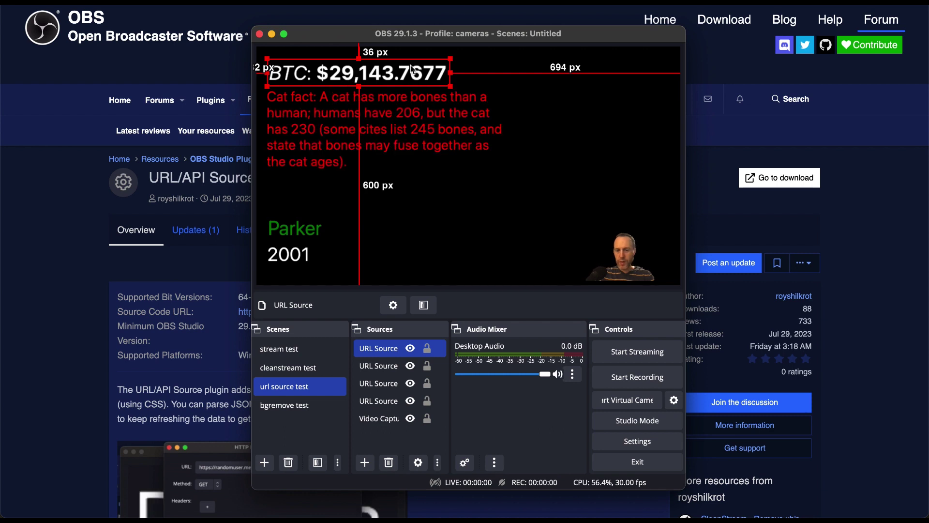
# Step: Open the BTC source's properties and its HTTP Request Builder showing the CoinDesk GET request
pyautogui.click(393, 306)
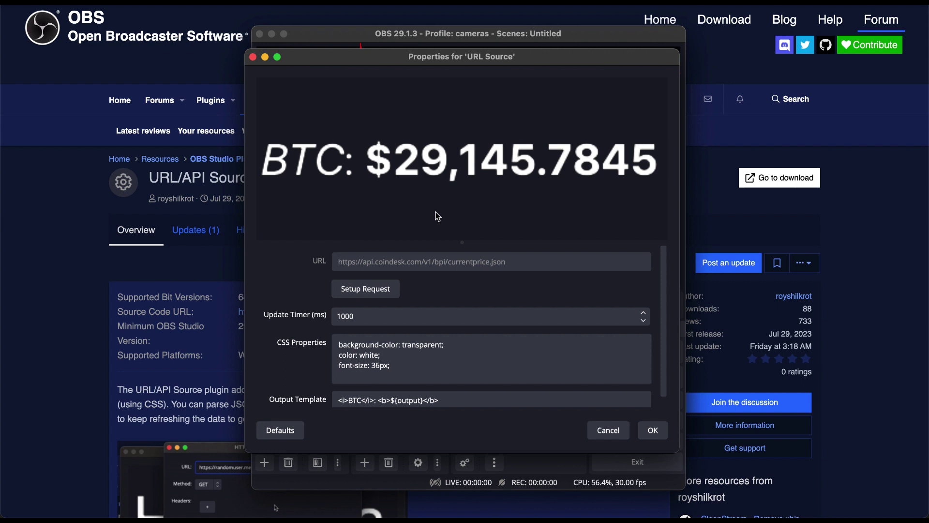
pyautogui.click(365, 293)
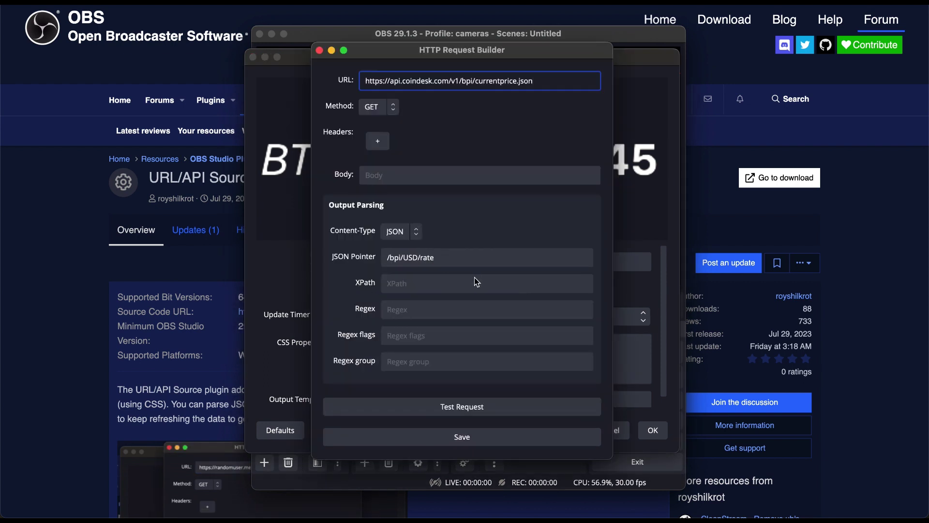
# Step: Keep GET as the request method and leave the request without headers
pyautogui.tripleClick(484, 80)
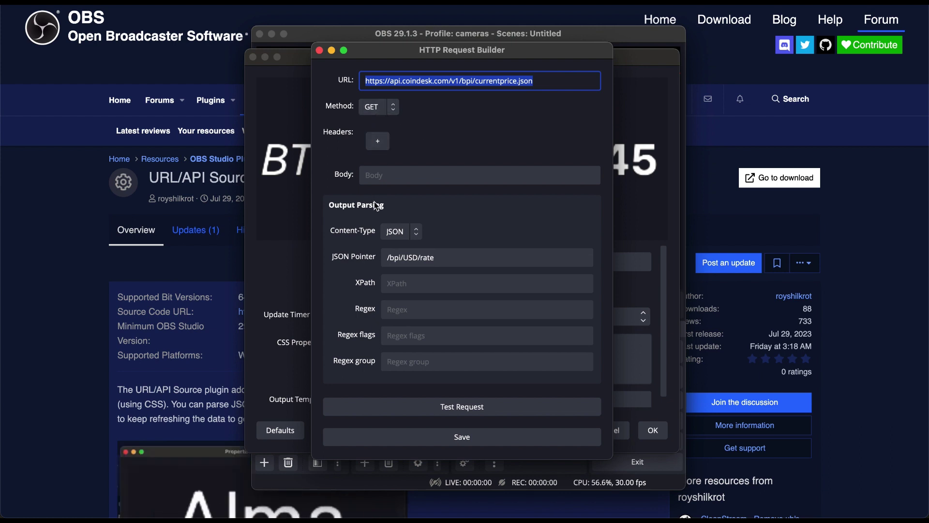
pyautogui.click(378, 110)
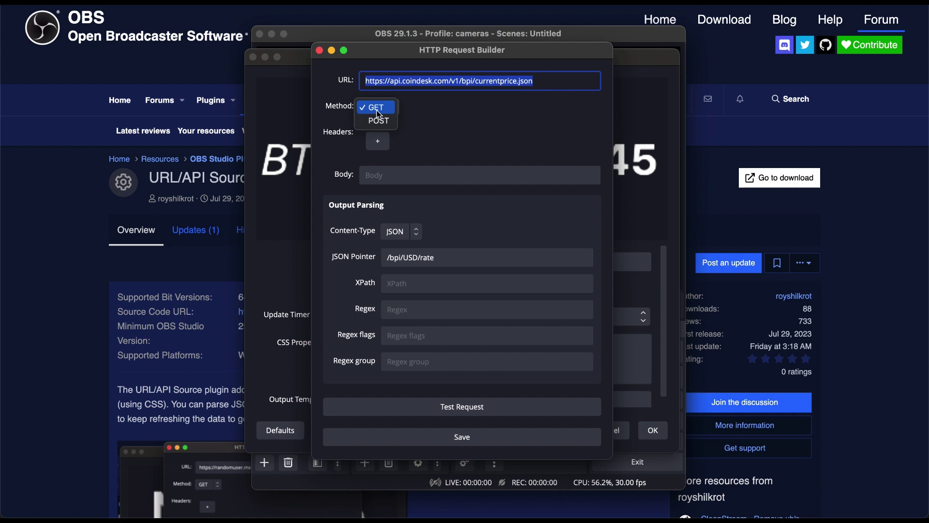
pyautogui.click(431, 108)
pyautogui.click(387, 143)
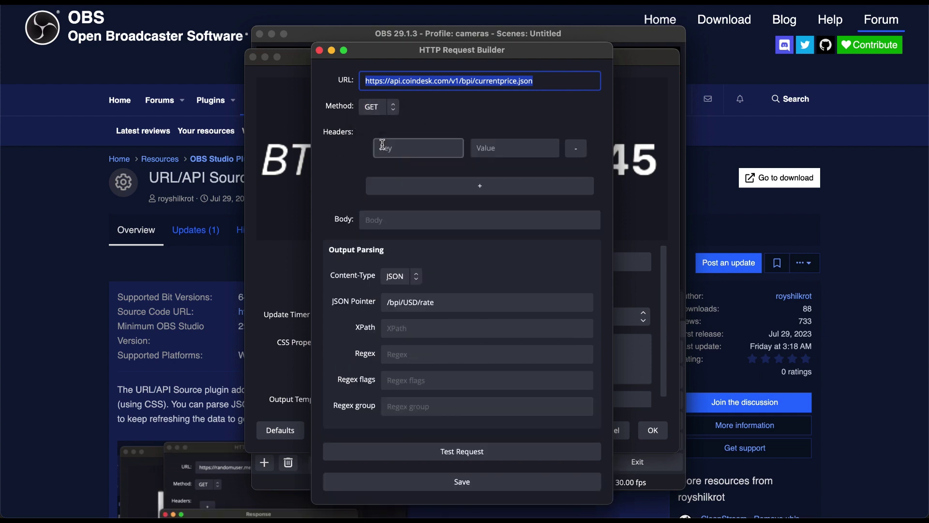
pyautogui.click(576, 148)
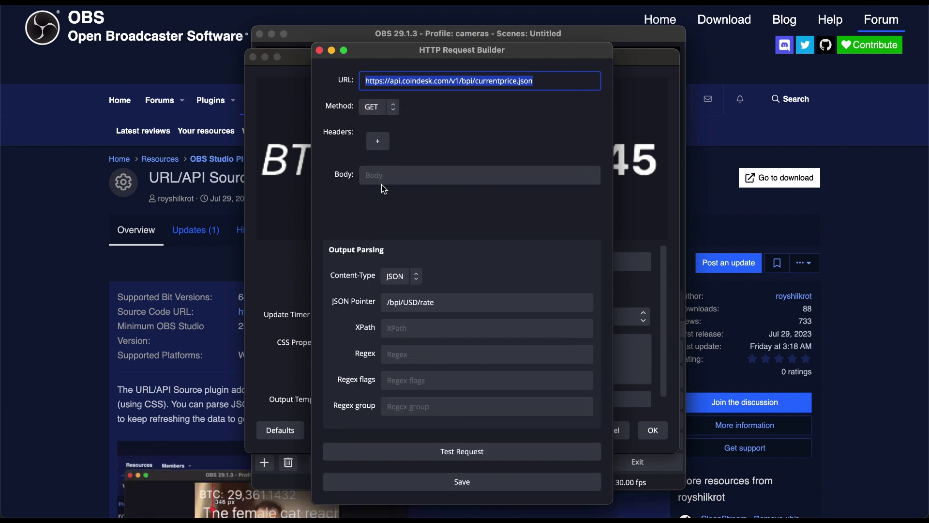
# Step: Test the request, getting CoinDesk's JSON with parsed output 29,145.7845
pyautogui.click(407, 198)
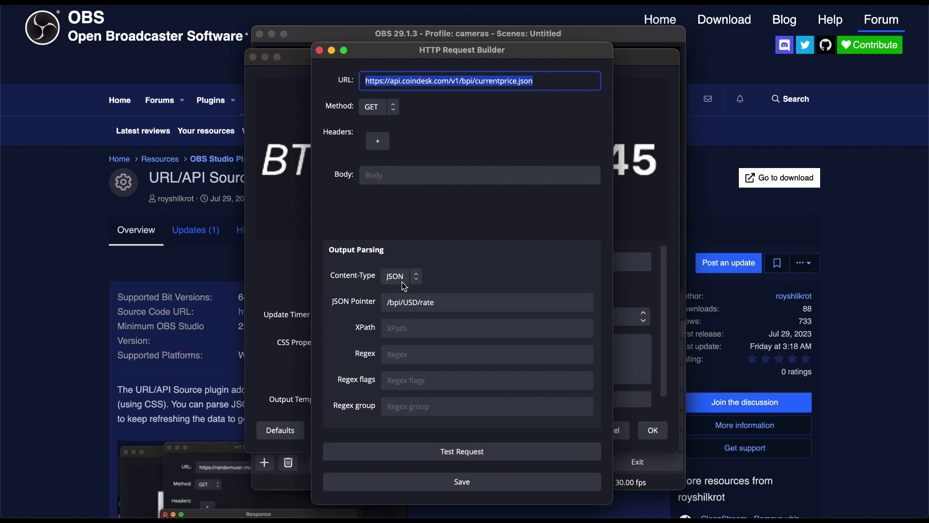
pyautogui.click(424, 302)
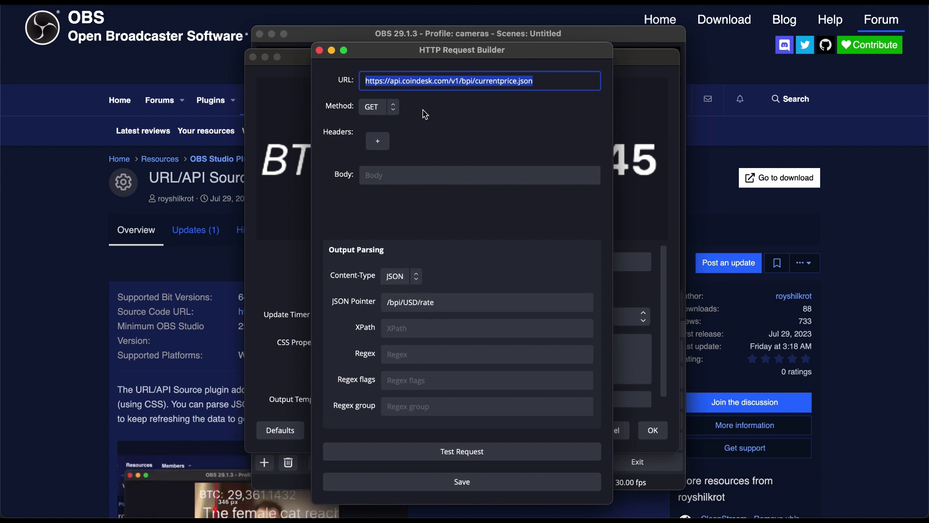
pyautogui.click(433, 80)
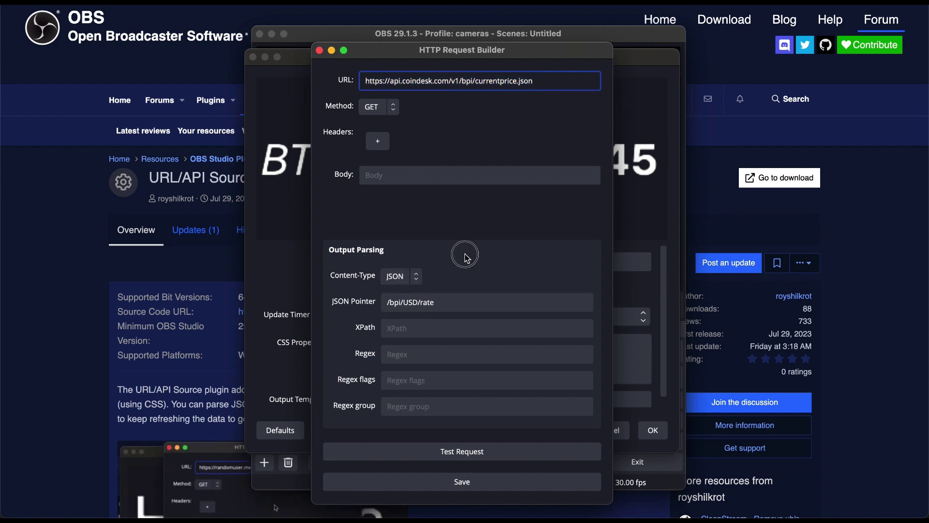
pyautogui.click(467, 451)
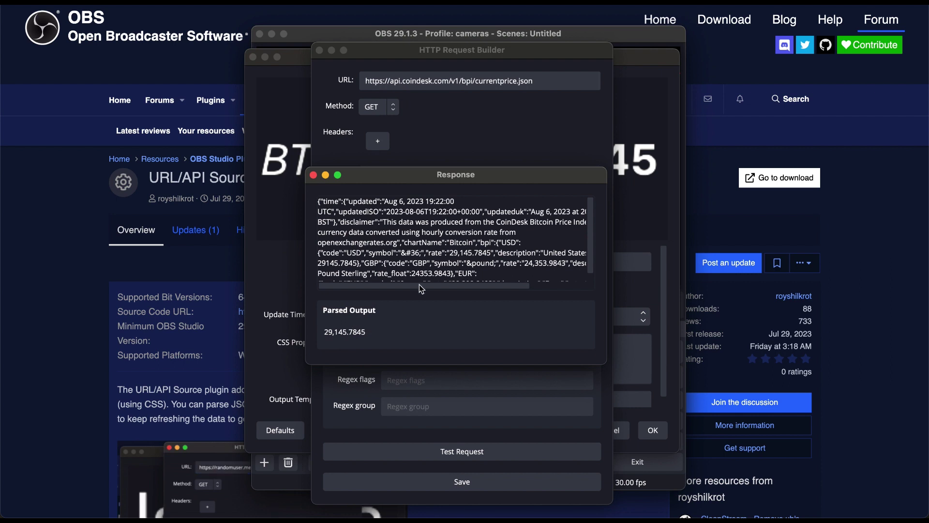
# Step: Read through the CoinDesk JSON response listing USD, GBP and EUR rates
pyautogui.scroll(-1, 424, 237)
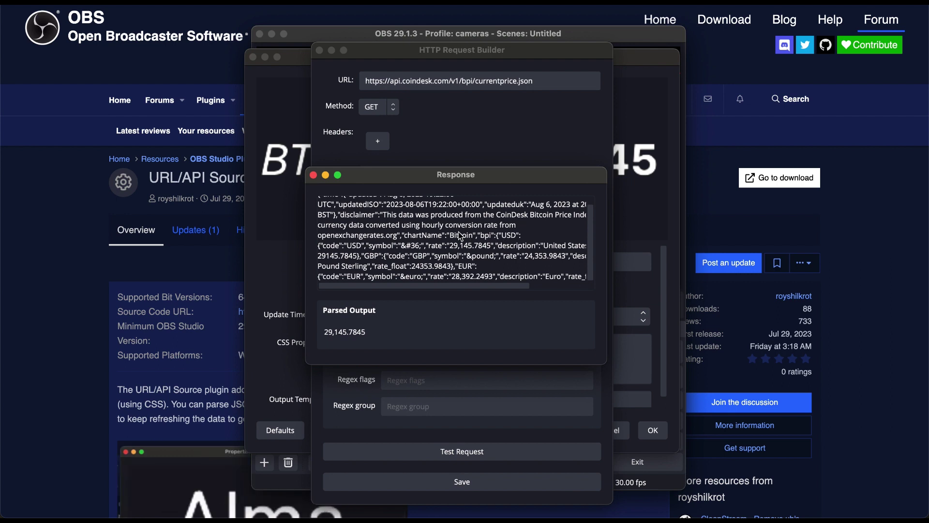
pyautogui.scroll(1, 462, 236)
pyautogui.scroll(-1, 472, 237)
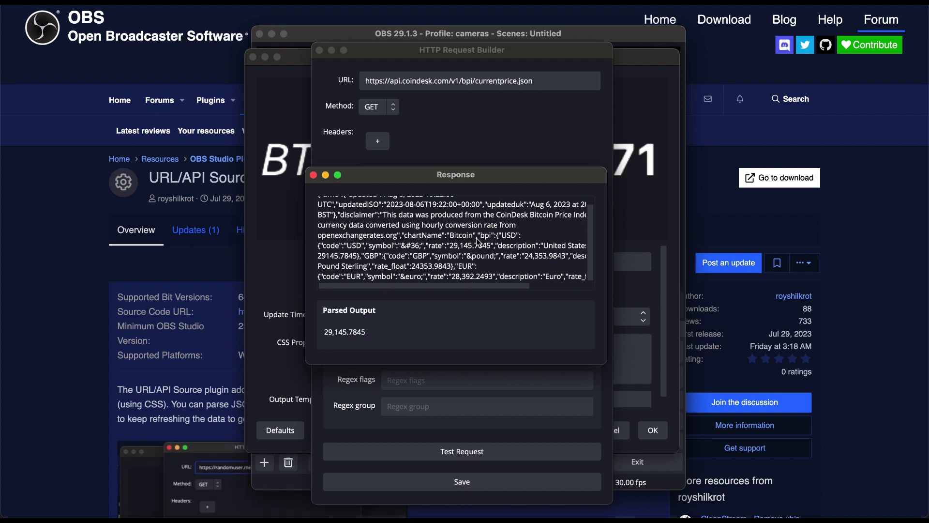
pyautogui.scroll(1, 479, 242)
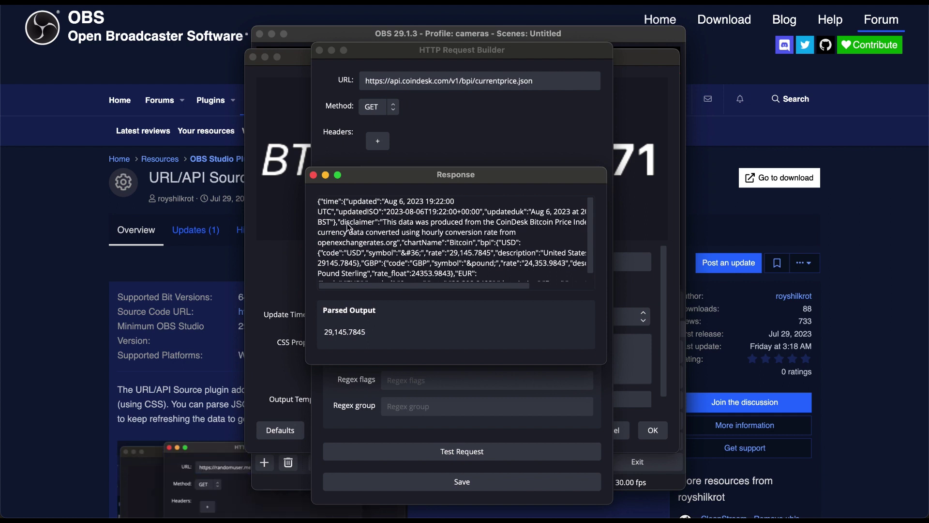
# Step: Close the first response and check the JSON pointer /bpi/USD/rate
pyautogui.click(313, 175)
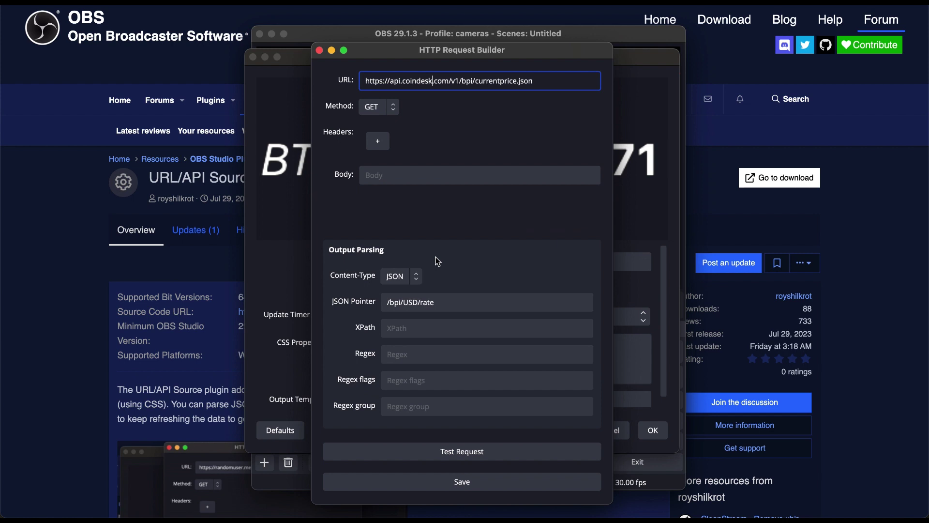
pyautogui.click(394, 305)
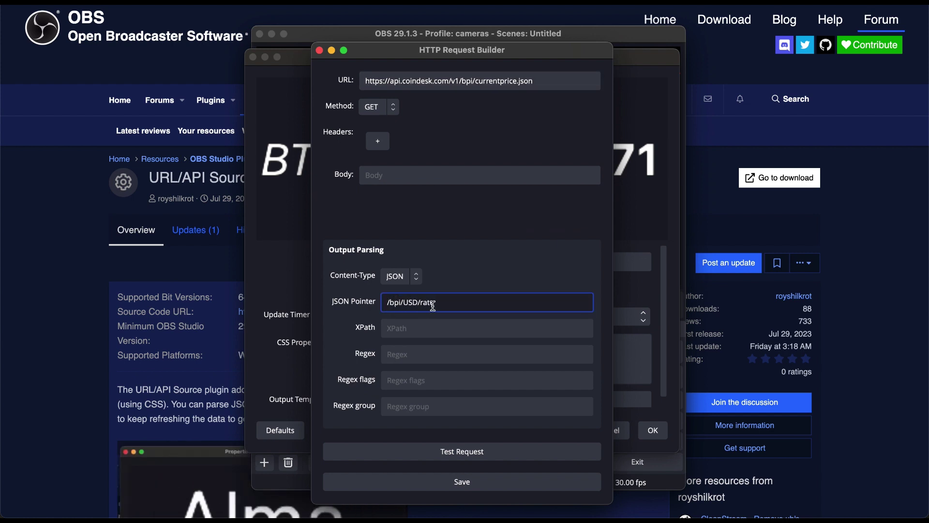
pyautogui.moveTo(432, 304)
pyautogui.mouseDown()
pyautogui.moveTo(386, 304)
pyautogui.moveTo(442, 304)
pyautogui.mouseUp()
pyautogui.click(394, 304)
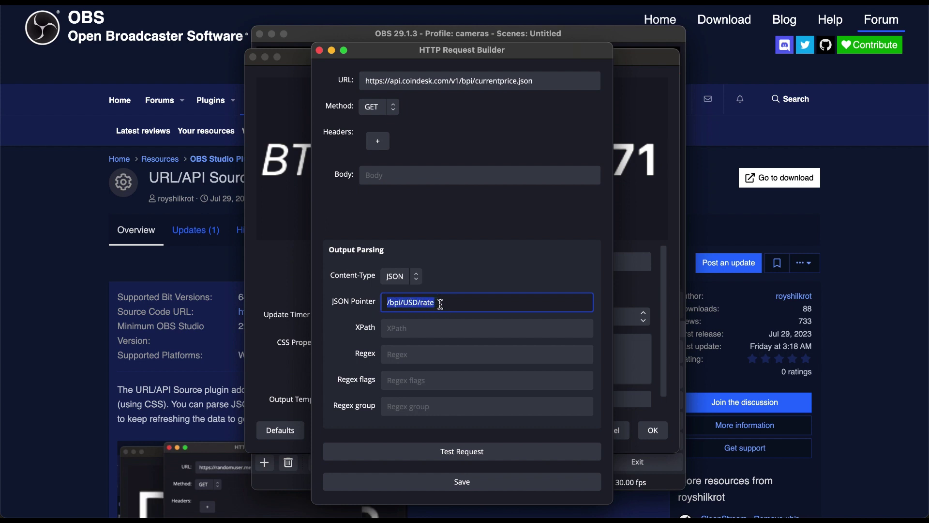
pyautogui.click(441, 304)
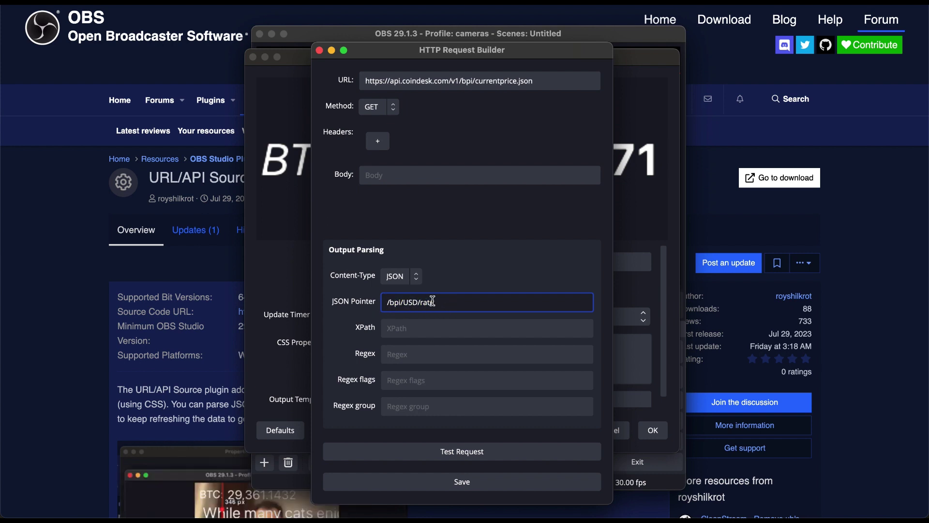
# Step: Re-test the request, confirm the parsed price 29,143.4571, and close the response
pyautogui.click(448, 448)
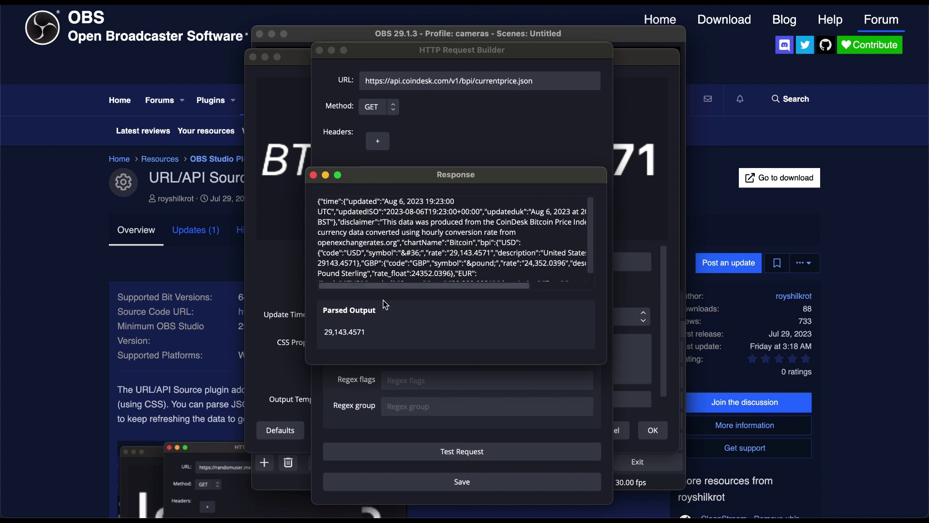
pyautogui.click(363, 333)
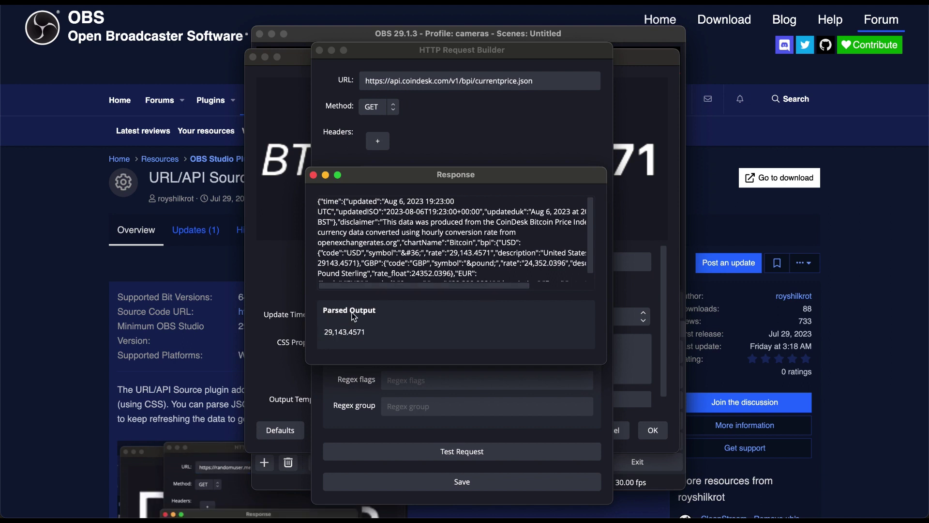
pyautogui.click(314, 175)
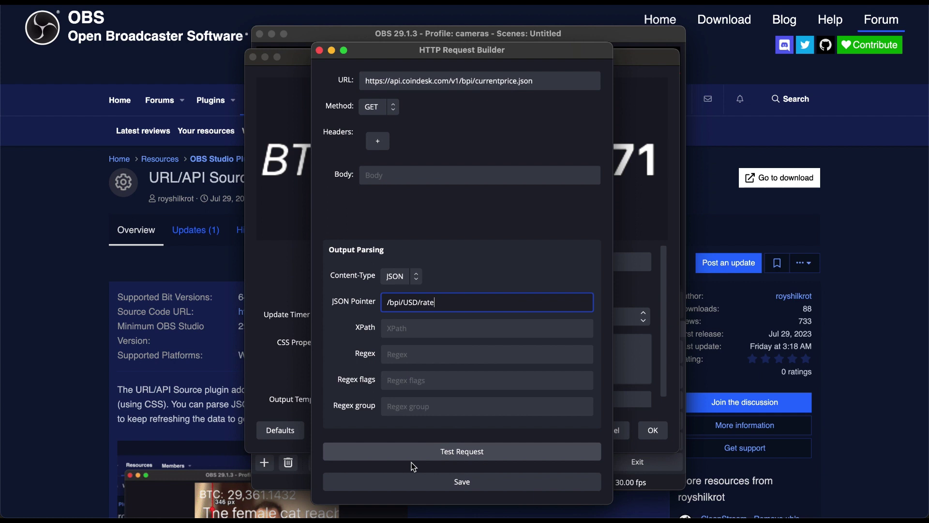
# Step: Save the request and reopen the URL Source properties, previewing BTC: $29,143.4571 at 1000 ms
pyautogui.click(406, 478)
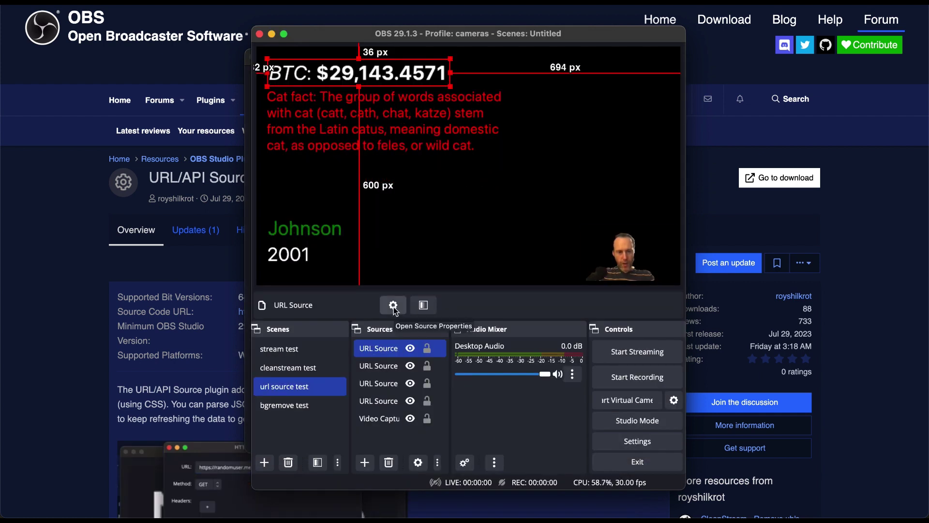
pyautogui.doubleClick(362, 73)
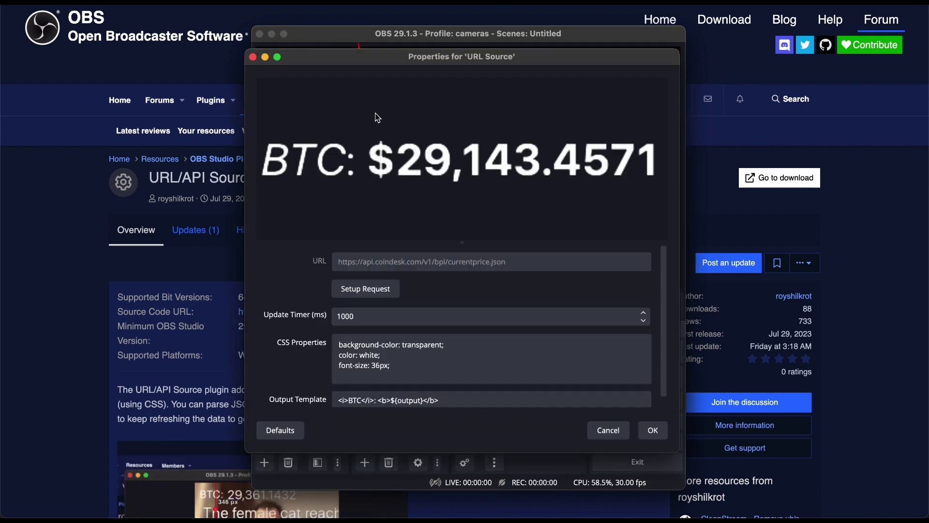
pyautogui.click(423, 316)
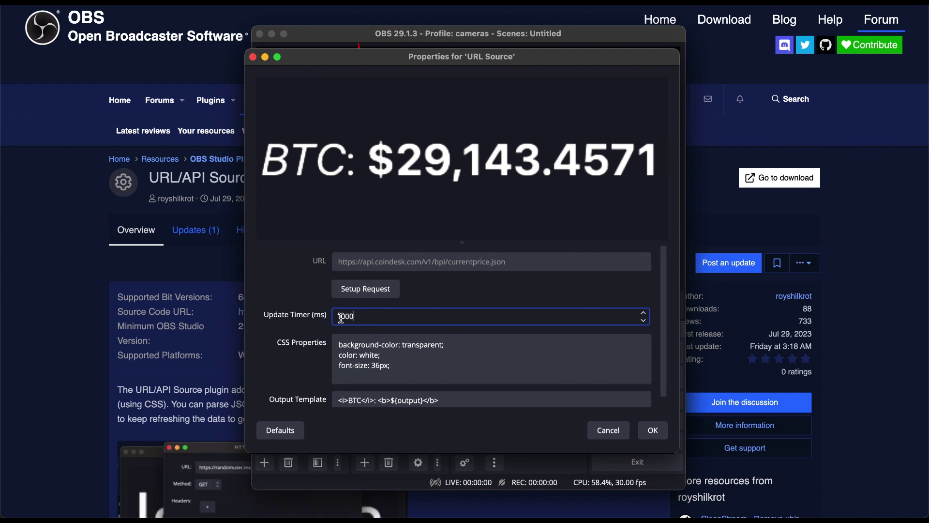
# Step: Change the CSS text colour from white to red
pyautogui.click(399, 352)
pyautogui.moveTo(398, 353); pyautogui.dragTo(396, 369)
pyautogui.click(395, 364)
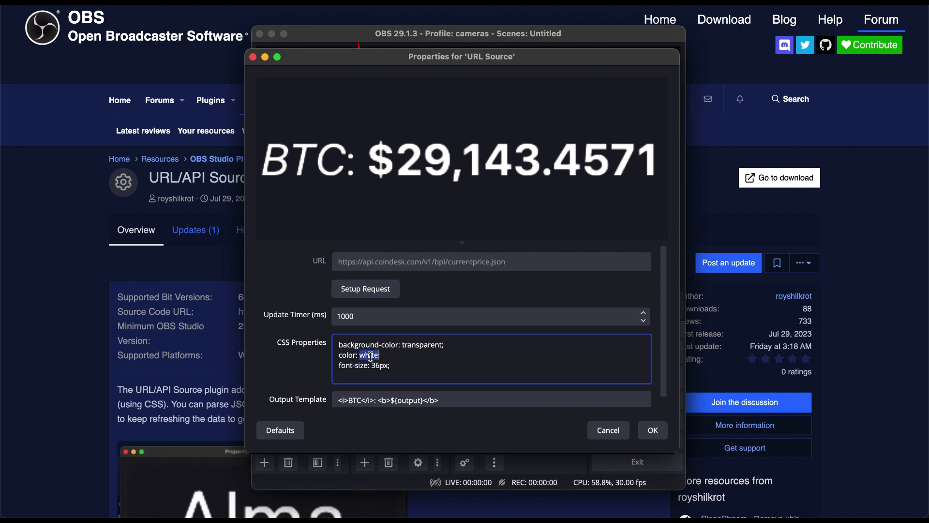
pyautogui.write('red')
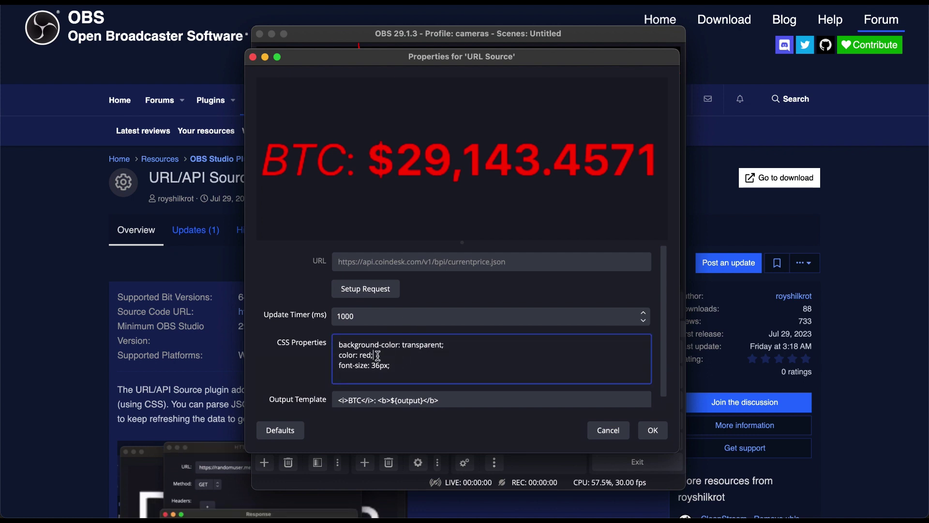
# Step: Try a white background in the preview, then restore it to transparent
pyautogui.doubleClick(415, 345)
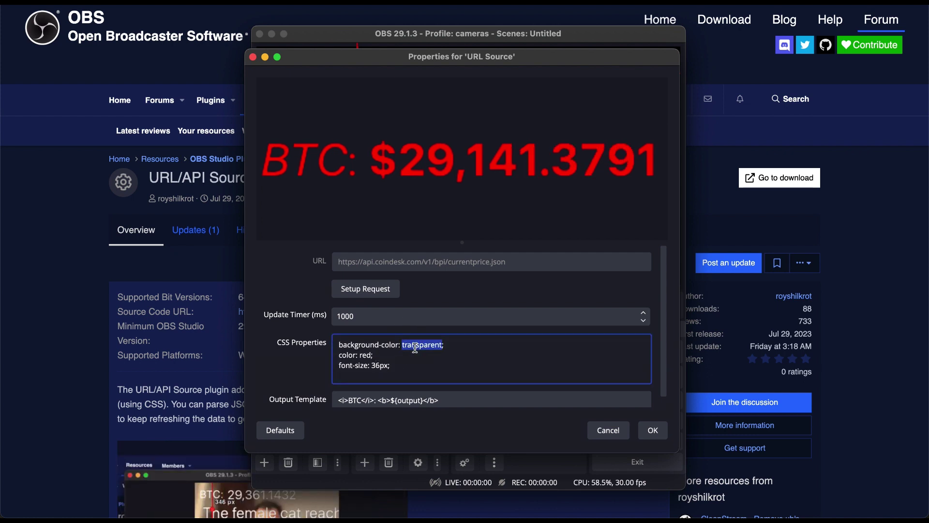
pyautogui.write('white')
pyautogui.click(421, 332)
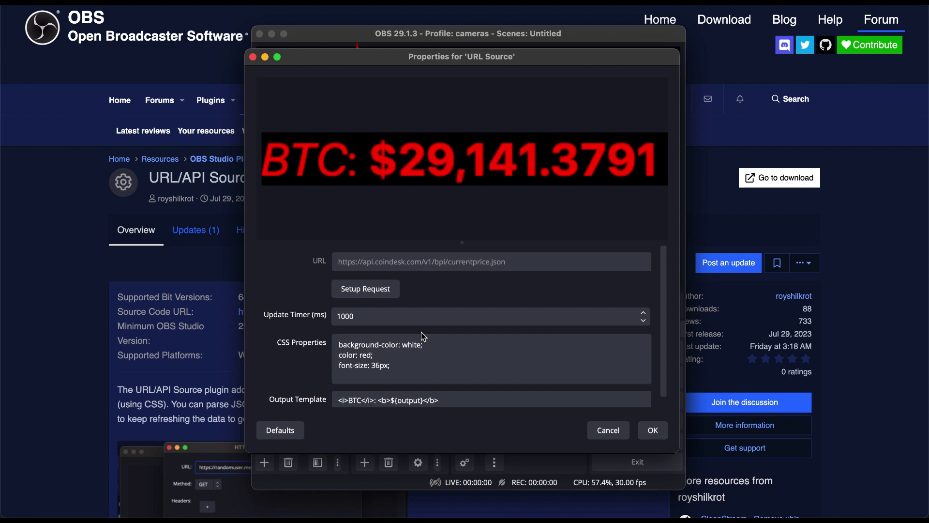
pyautogui.click(415, 350)
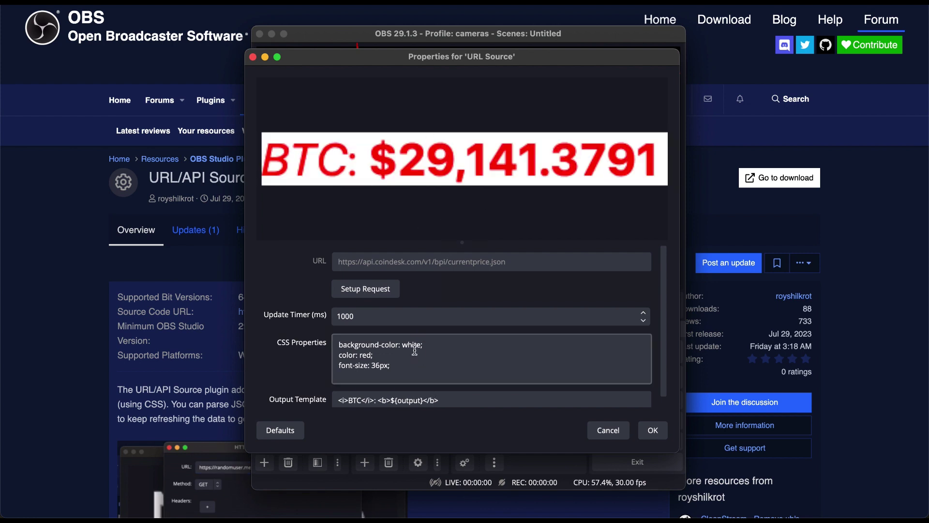
pyautogui.doubleClick(415, 349)
pyautogui.write('tra')
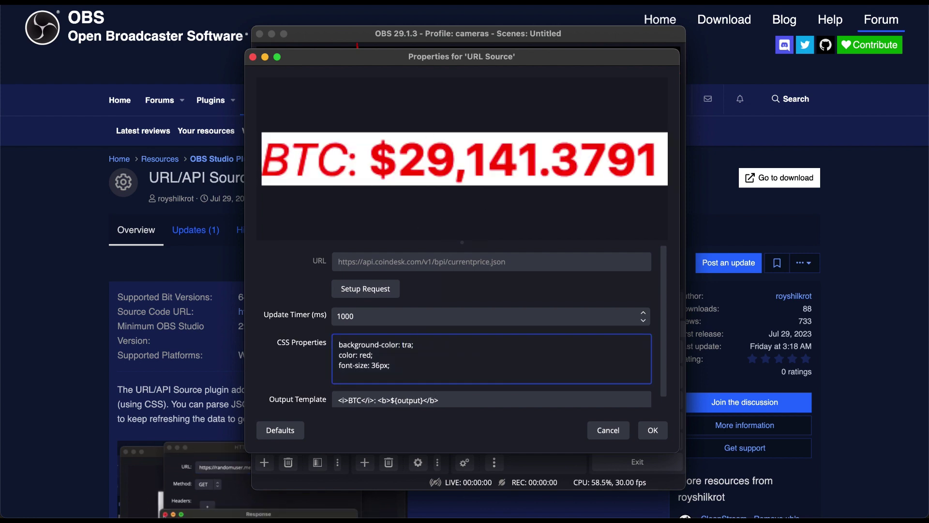
pyautogui.write('nsparent')
pyautogui.click(407, 358)
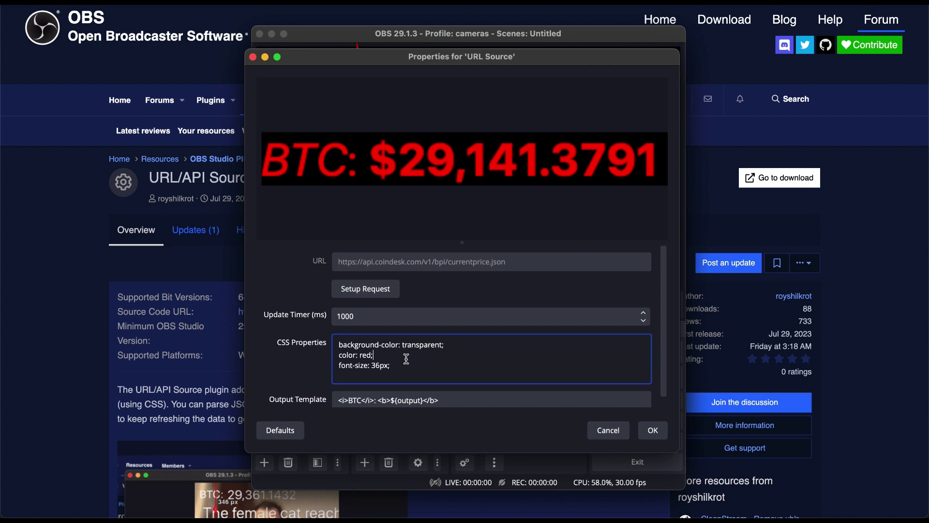
# Step: Try a 96px font size, then set it back to 36px
pyautogui.click(403, 362)
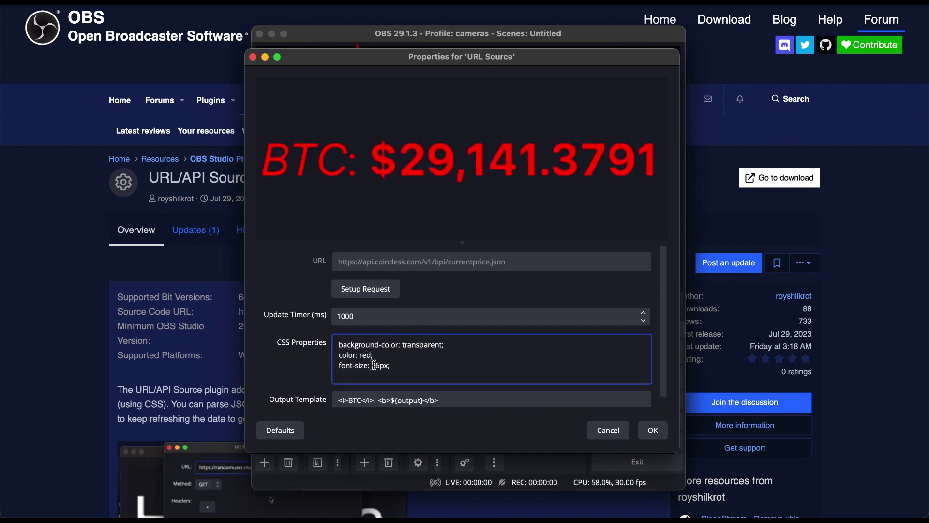
pyautogui.write('3')
pyautogui.moveTo(381, 366); pyautogui.dragTo(372, 367)
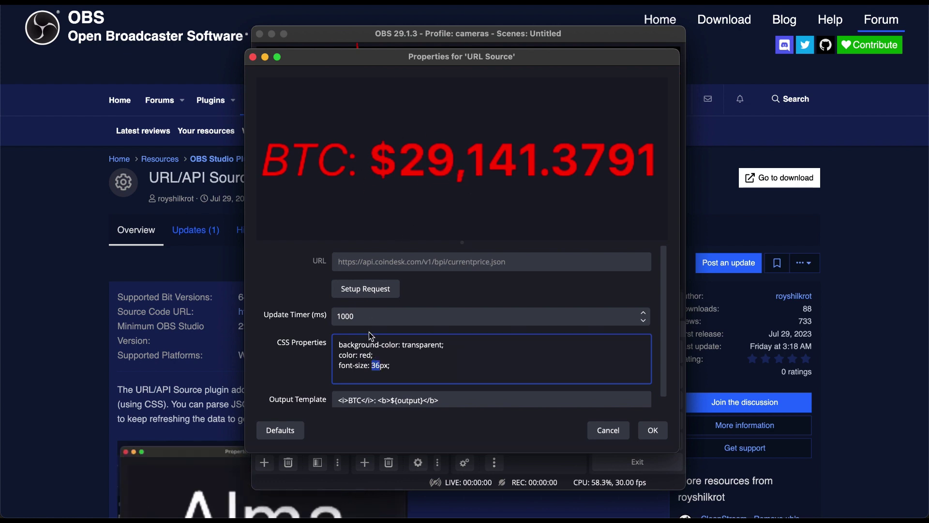
pyautogui.write('96')
pyautogui.click(390, 329)
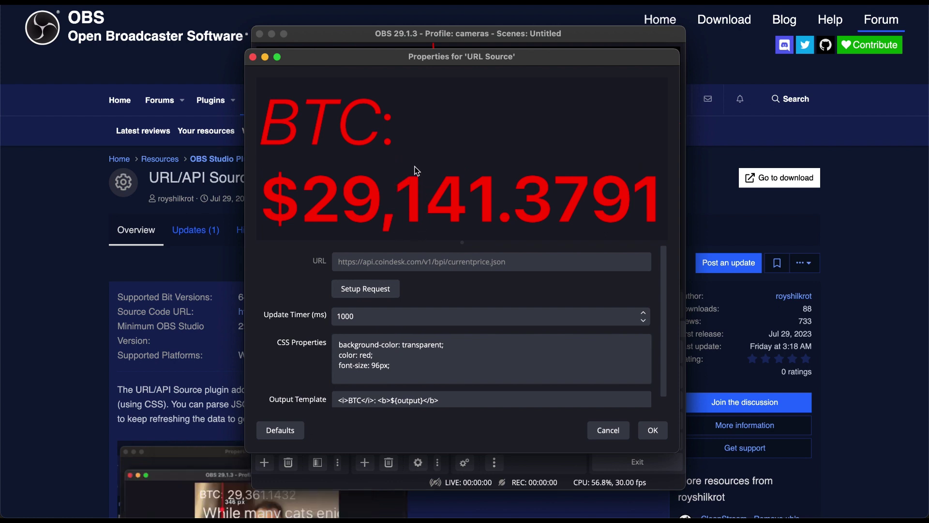
pyautogui.click(376, 367)
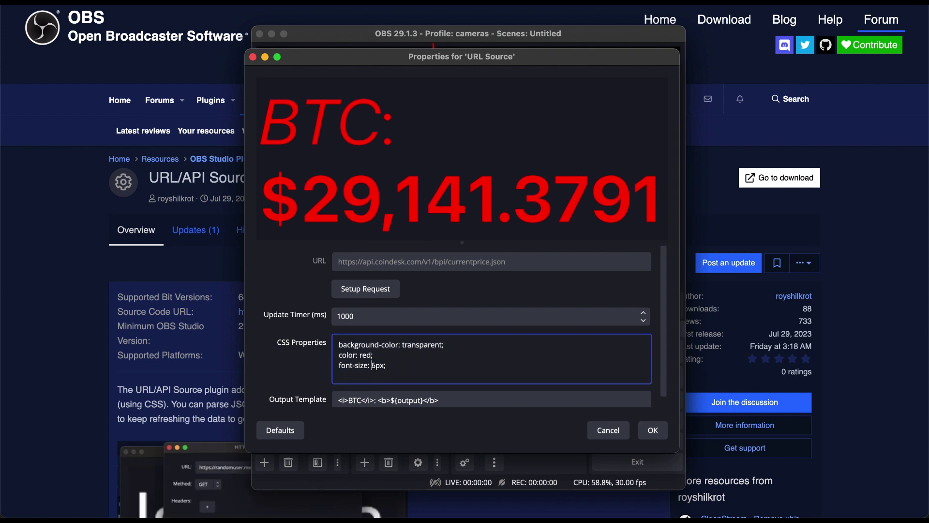
pyautogui.write('3')
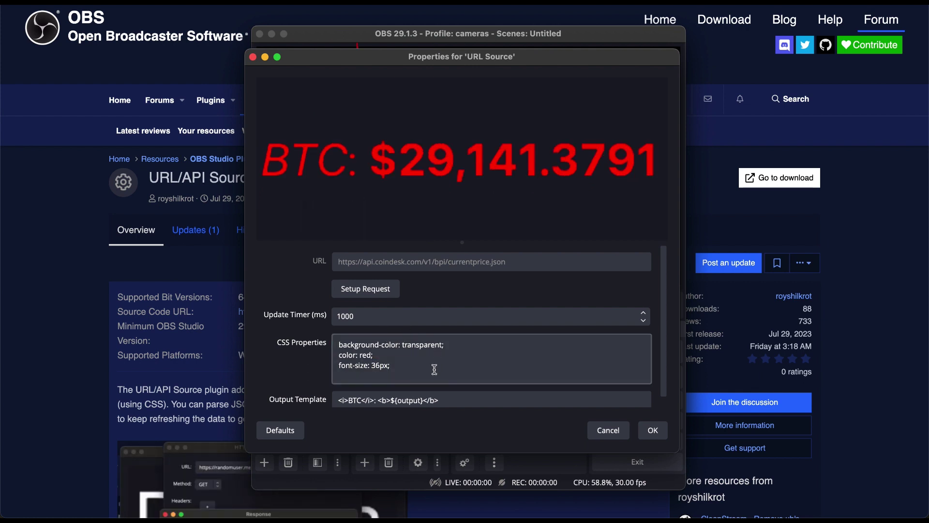
pyautogui.click(449, 397)
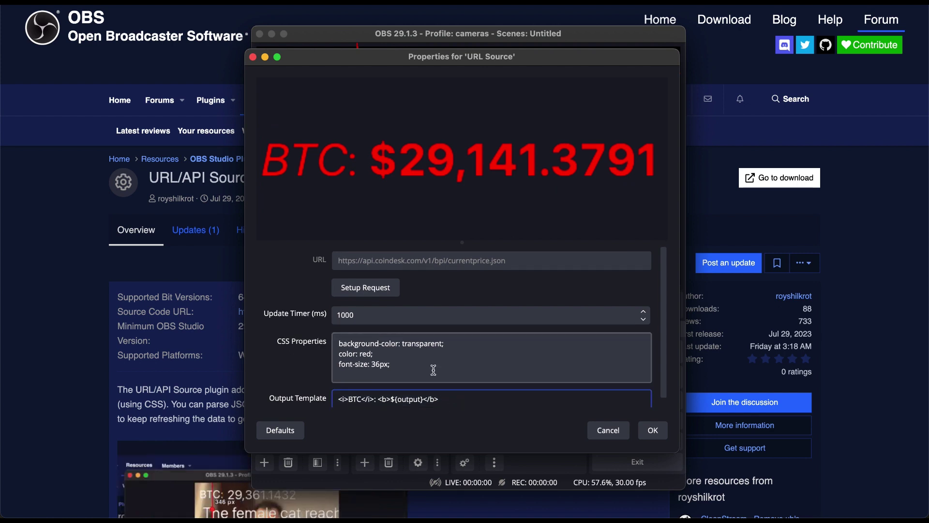
# Step: Go over the BTC Output Template <i>BTC</i>: <b>${output}</b> for the italic label and bold price
pyautogui.scroll(-1, 492, 369)
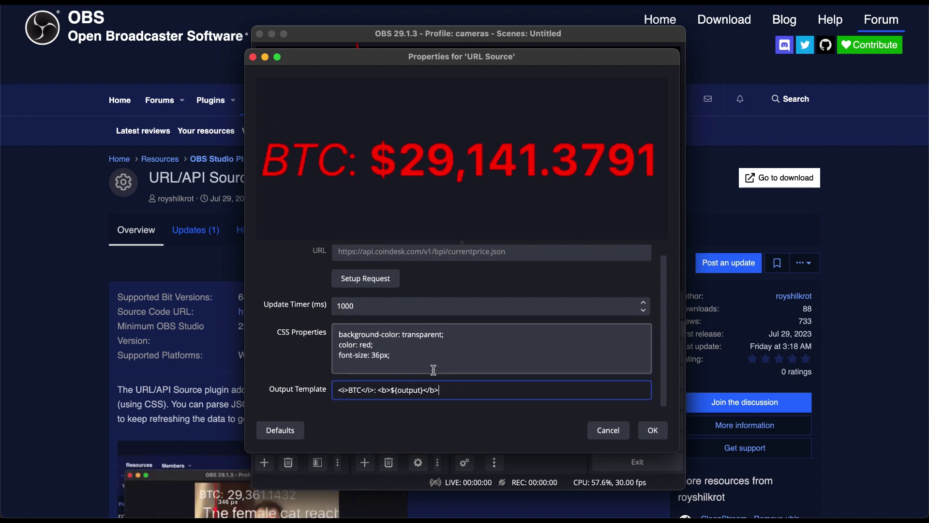
pyautogui.doubleClick(413, 393)
pyautogui.moveTo(398, 393); pyautogui.dragTo(395, 393)
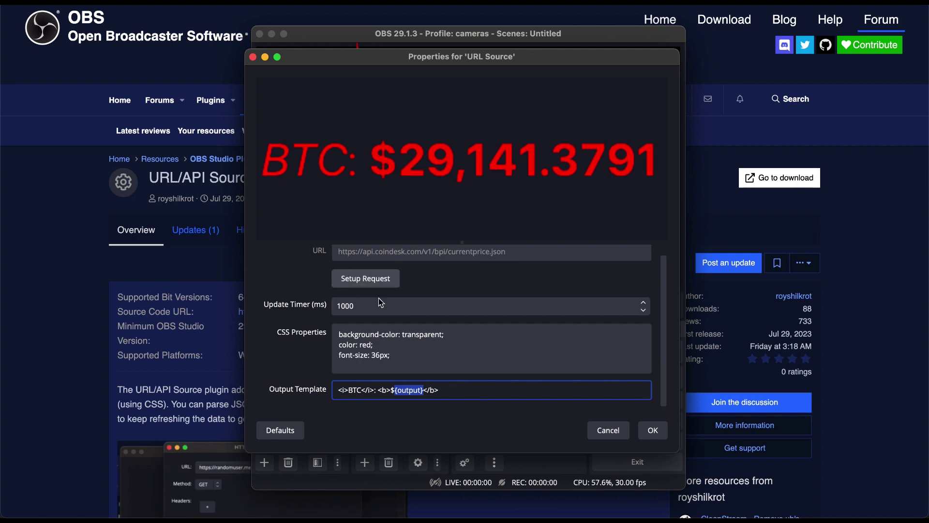
pyautogui.click(386, 392)
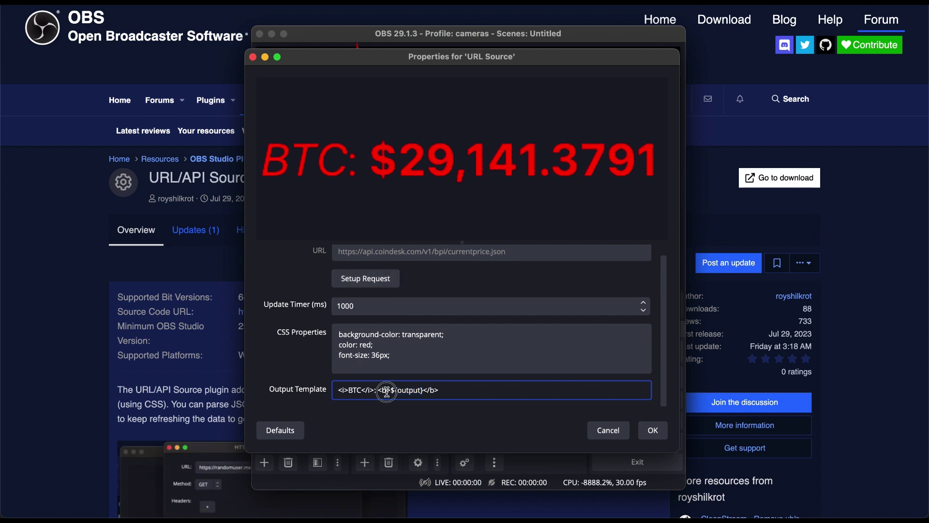
pyautogui.moveTo(387, 393); pyautogui.dragTo(339, 390)
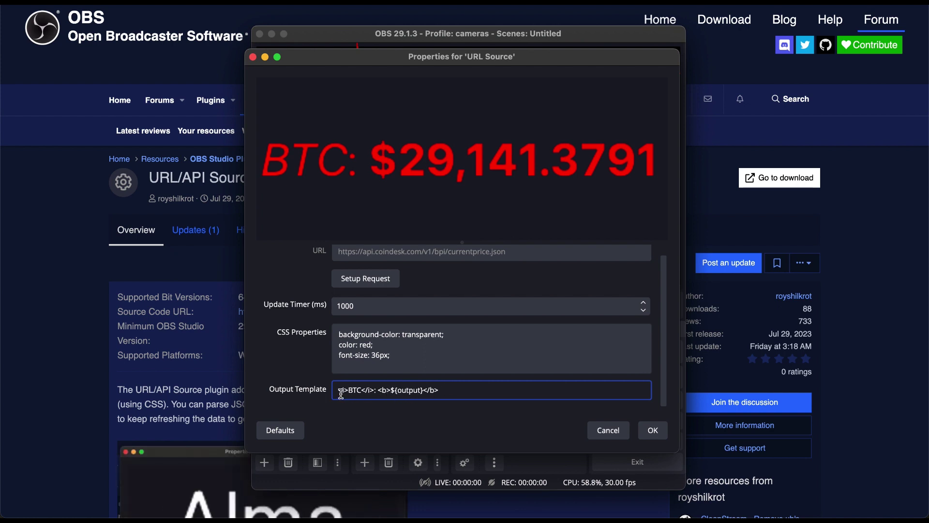
pyautogui.moveTo(339, 392); pyautogui.dragTo(359, 394)
pyautogui.click(363, 393)
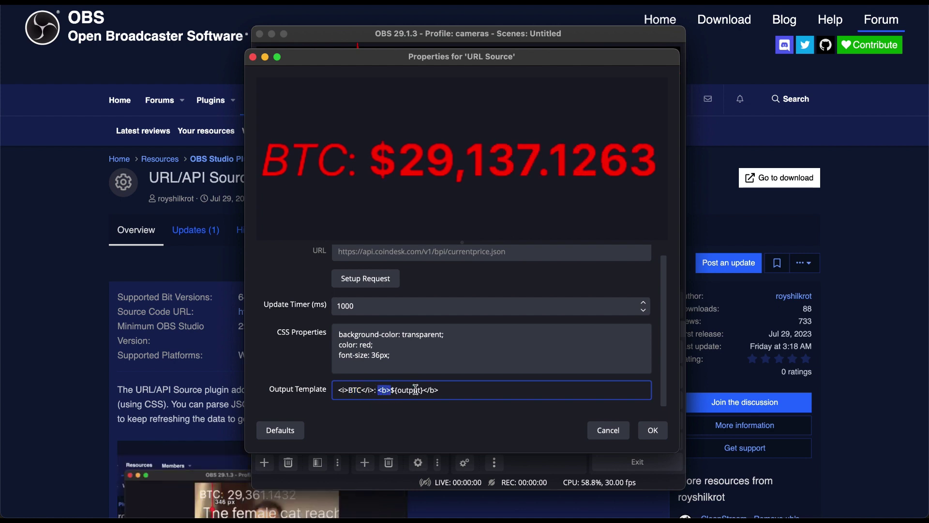
pyautogui.moveTo(439, 389); pyautogui.dragTo(423, 390)
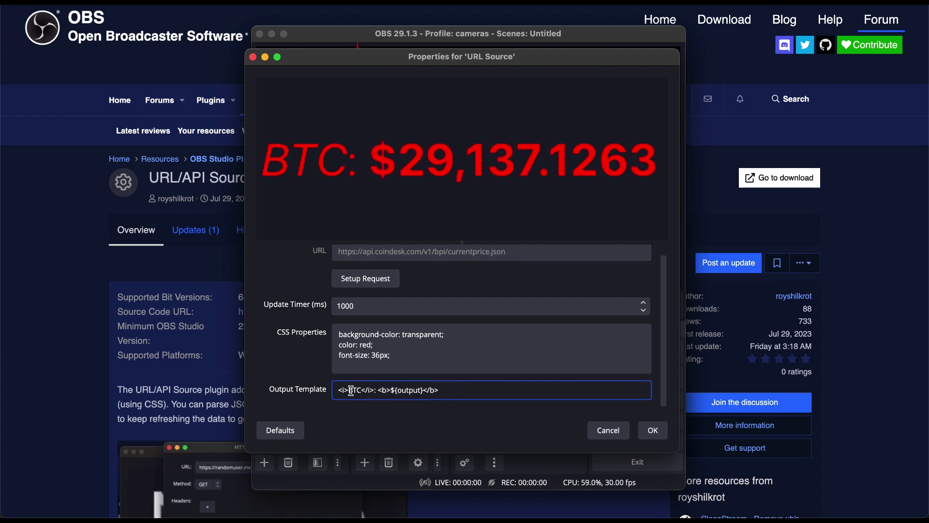
pyautogui.moveTo(361, 390); pyautogui.dragTo(387, 392)
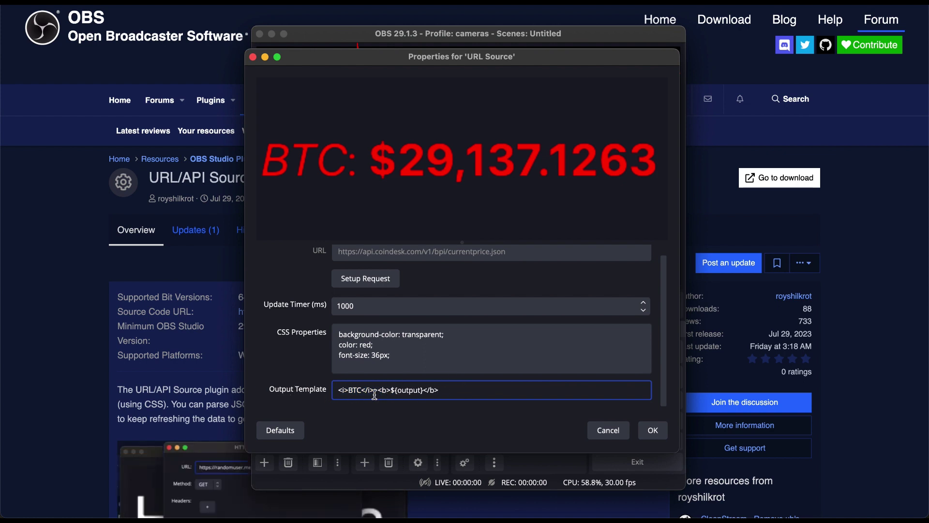
# Step: Check the BTC CSS styling reads color: red; font-size: 36px
pyautogui.click(402, 358)
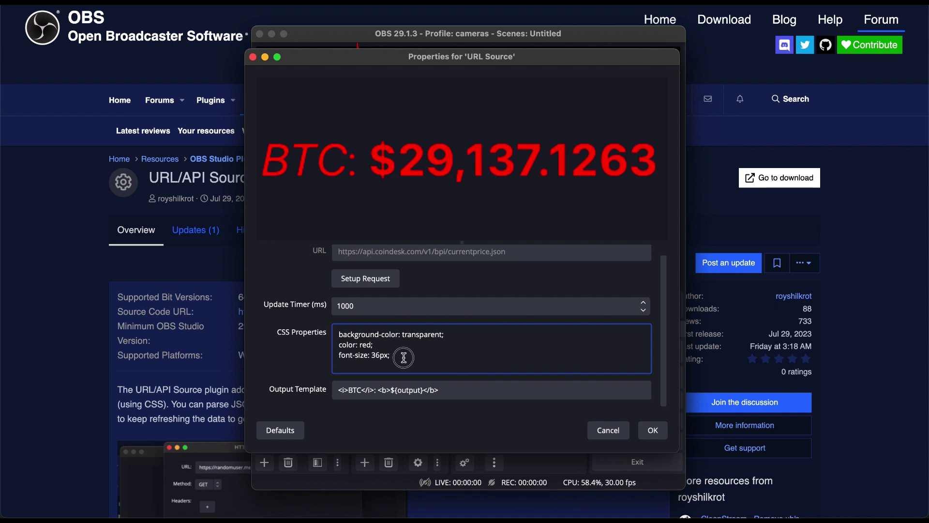
pyautogui.press('super+a')
pyautogui.click(405, 356)
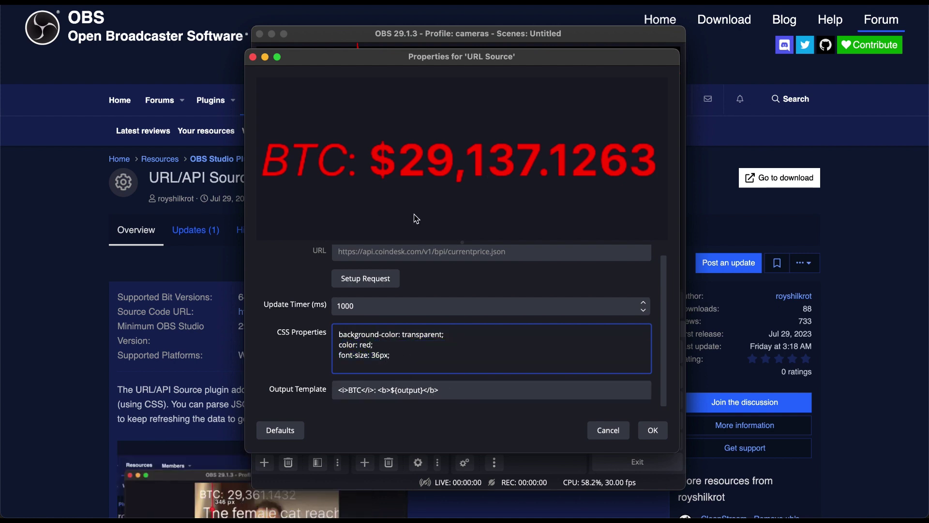
# Step: Apply the BTC source settings and open the cat-fact source's properties
pyautogui.click(651, 430)
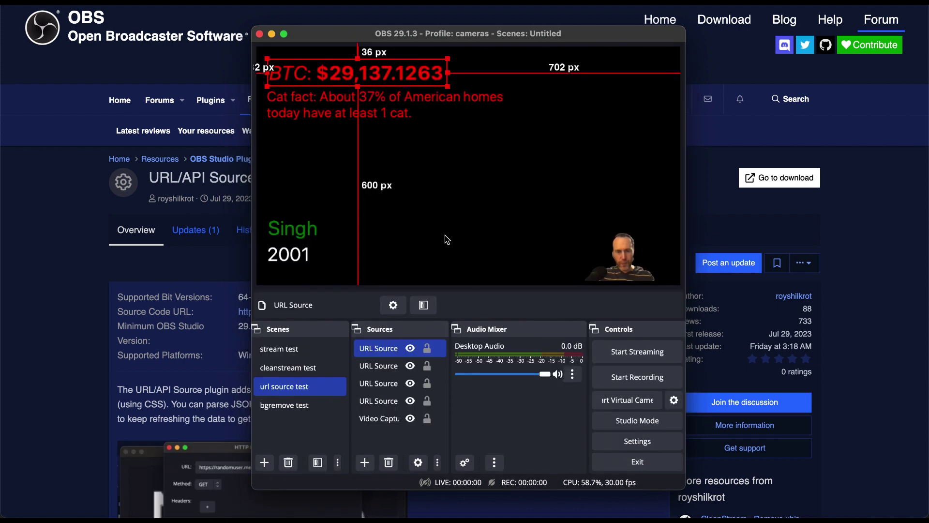
pyautogui.click(409, 138)
pyautogui.click(388, 106)
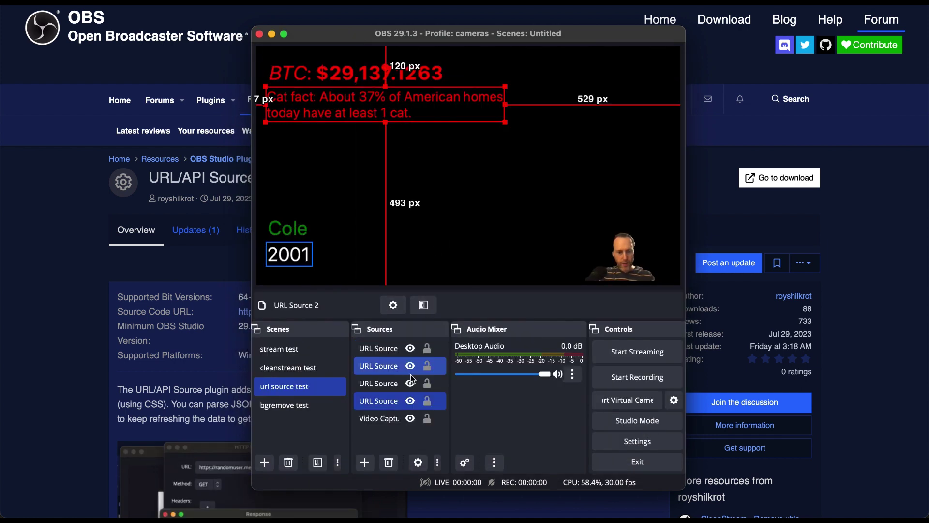
pyautogui.click(394, 305)
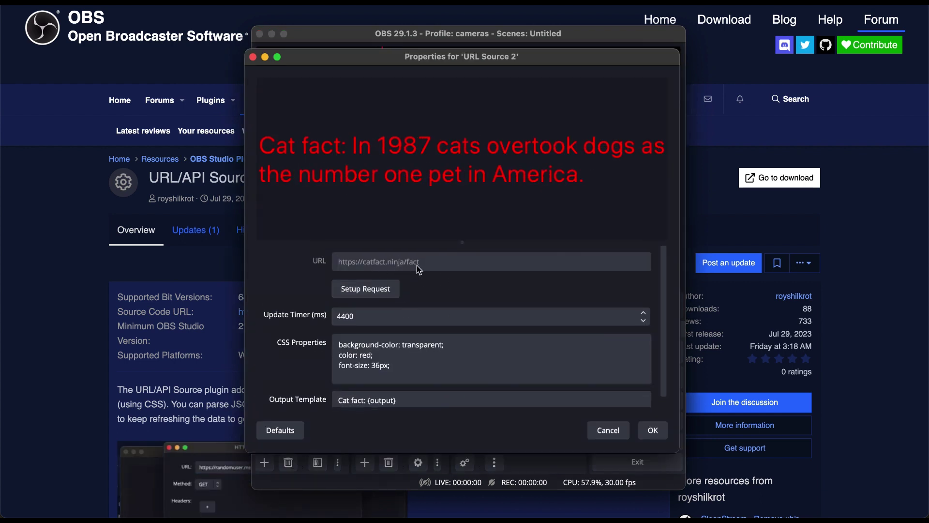
# Step: Test the catfact.ninja /fact request, then close the response, builder and properties windows
pyautogui.click(385, 292)
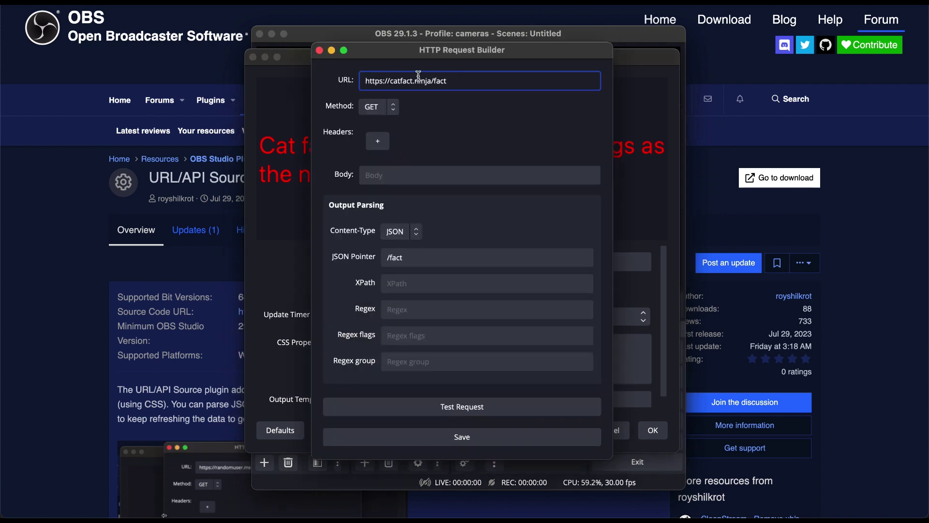
pyautogui.tripleClick(395, 81)
pyautogui.click(396, 81)
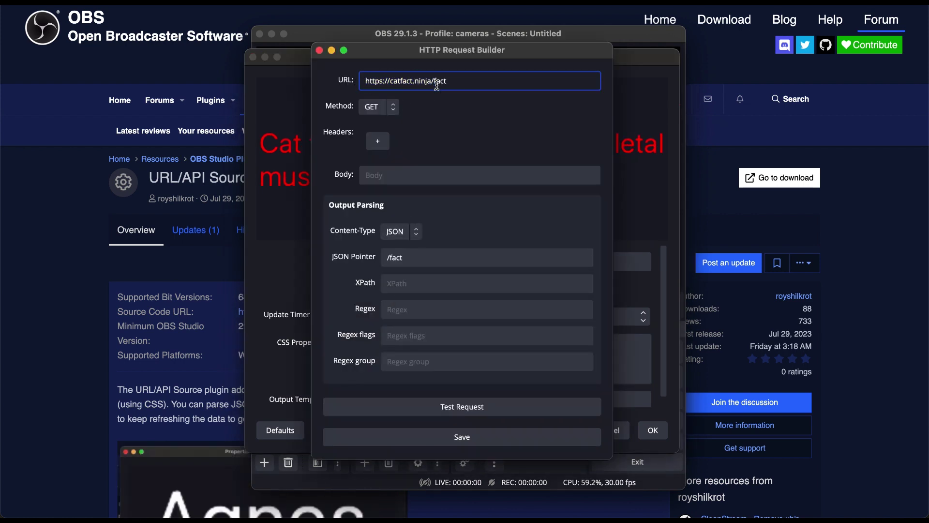
pyautogui.click(477, 403)
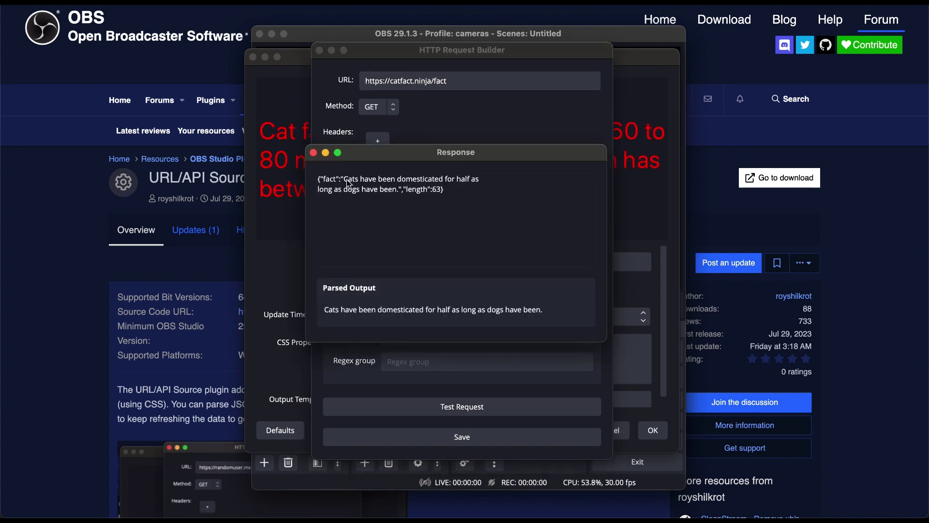
pyautogui.click(313, 153)
pyautogui.click(481, 435)
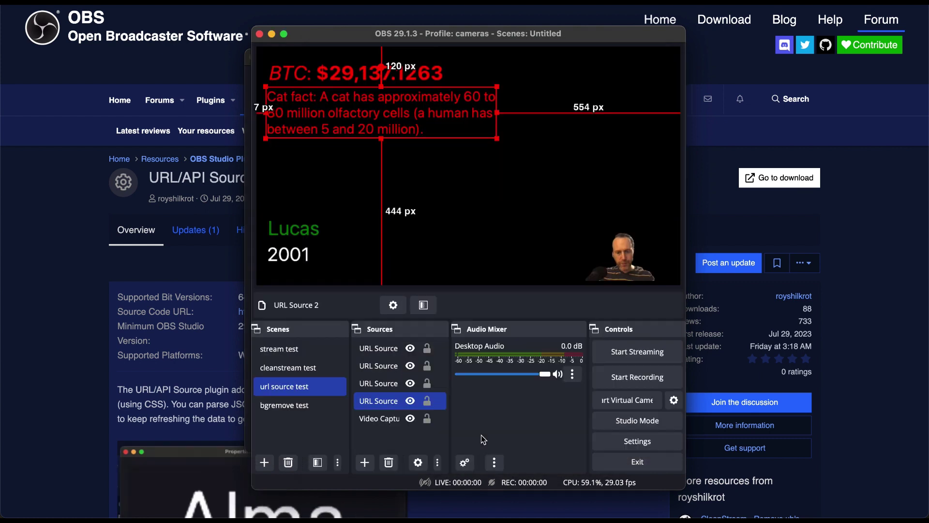
# Step: Open the 2001 year source's request setup, keeping XML as the content type
pyautogui.click(396, 369)
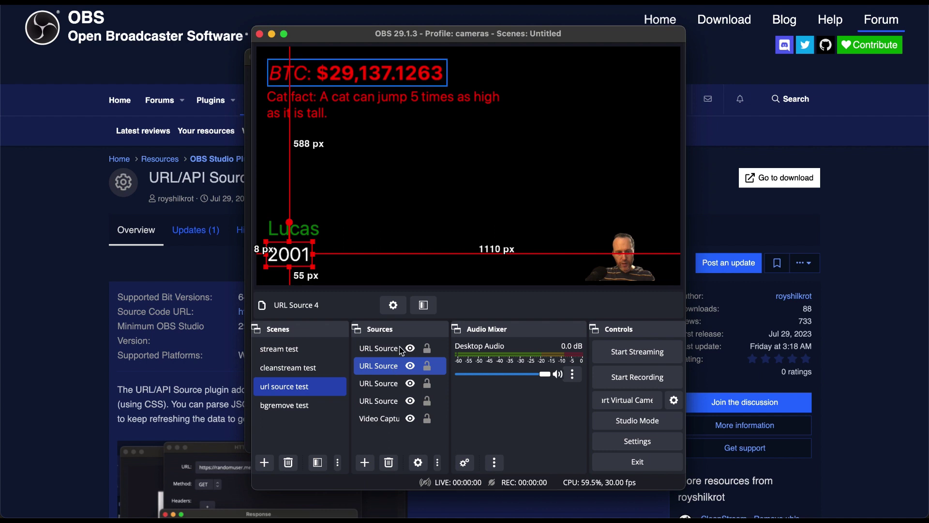
pyautogui.click(395, 310)
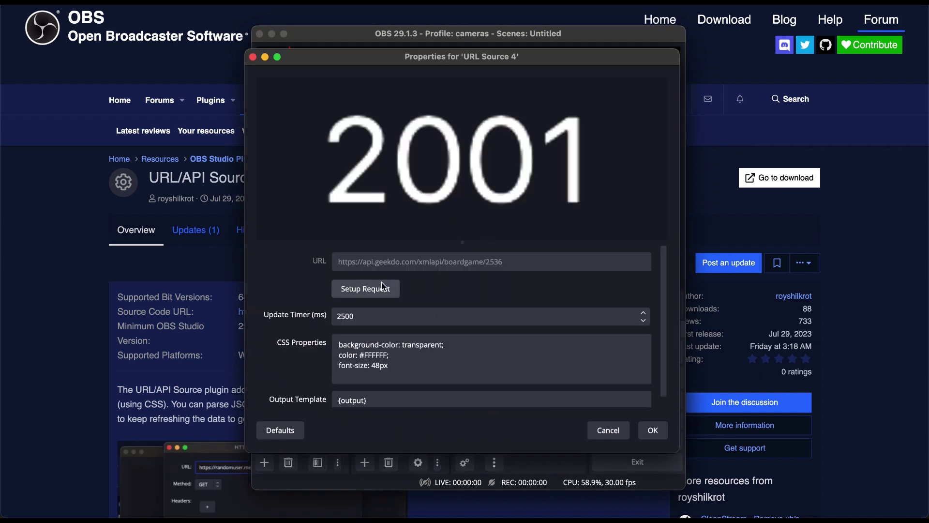
pyautogui.click(366, 288)
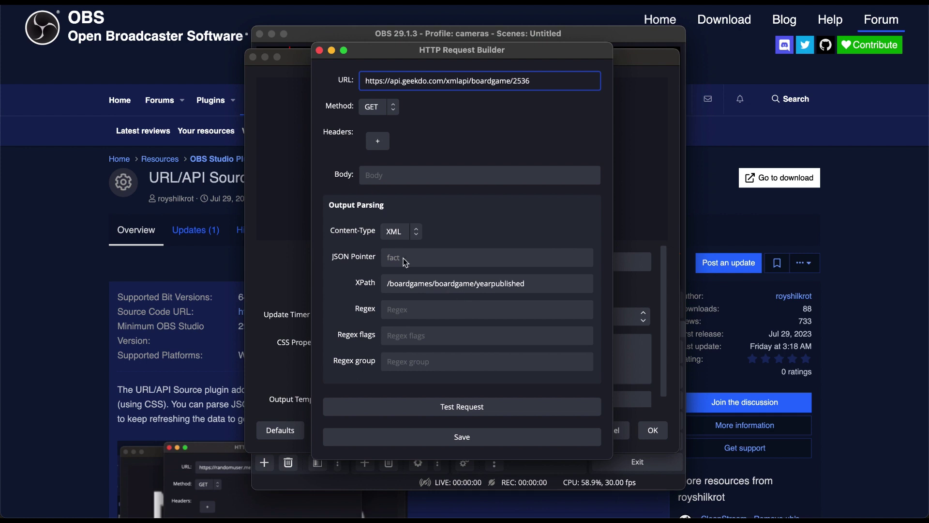
pyautogui.click(393, 233)
pyautogui.click(407, 233)
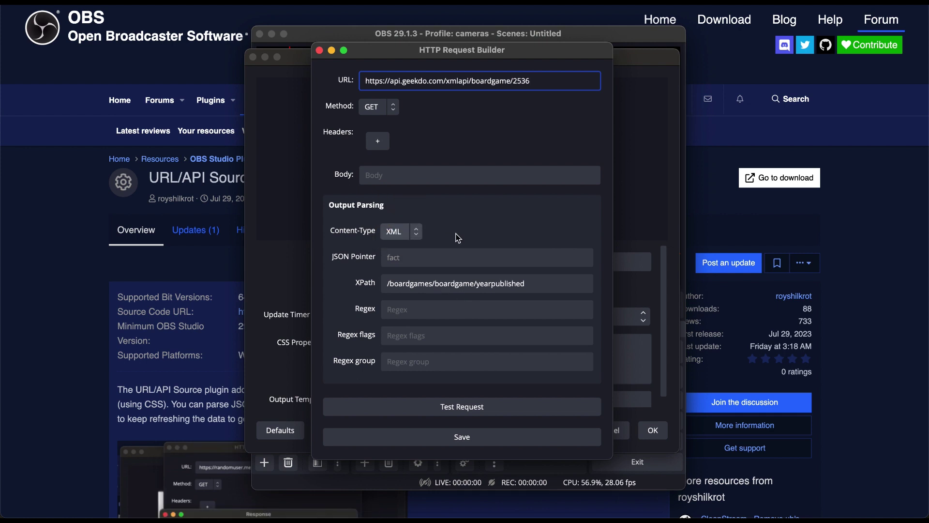
# Step: Test the geekdo boardgame/2536 XML request, review the response, and close it
pyautogui.click(487, 402)
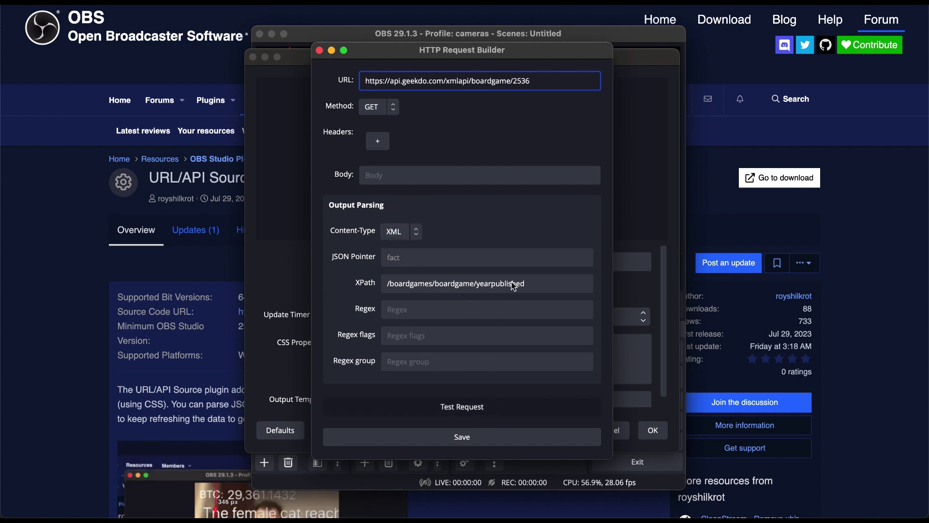
pyautogui.scroll(-3, 481, 216)
pyautogui.scroll(3, 481, 216)
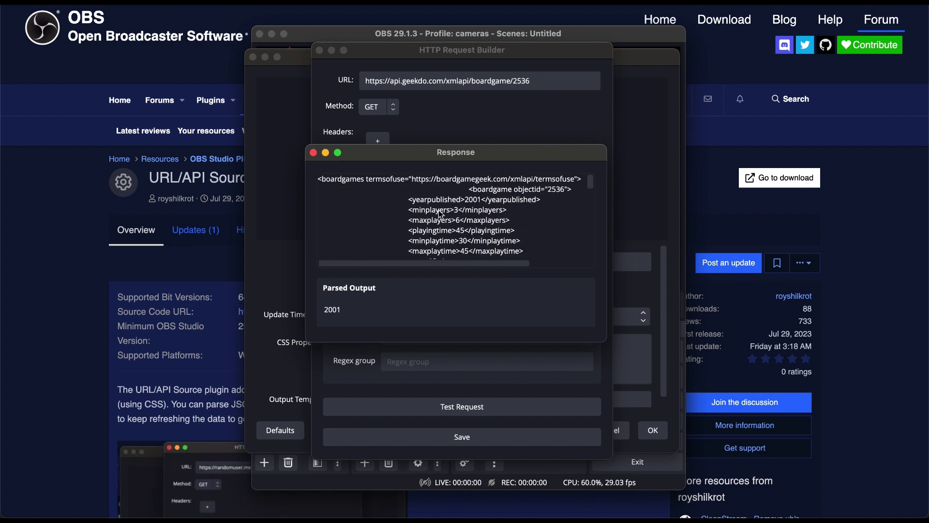
pyautogui.scroll(-5, 440, 213)
pyautogui.scroll(5, 439, 210)
pyautogui.click(313, 152)
# Step: Check the XPath expression /boardgames/boardgame/yearpublished that extracts the year 2001
pyautogui.click(402, 284)
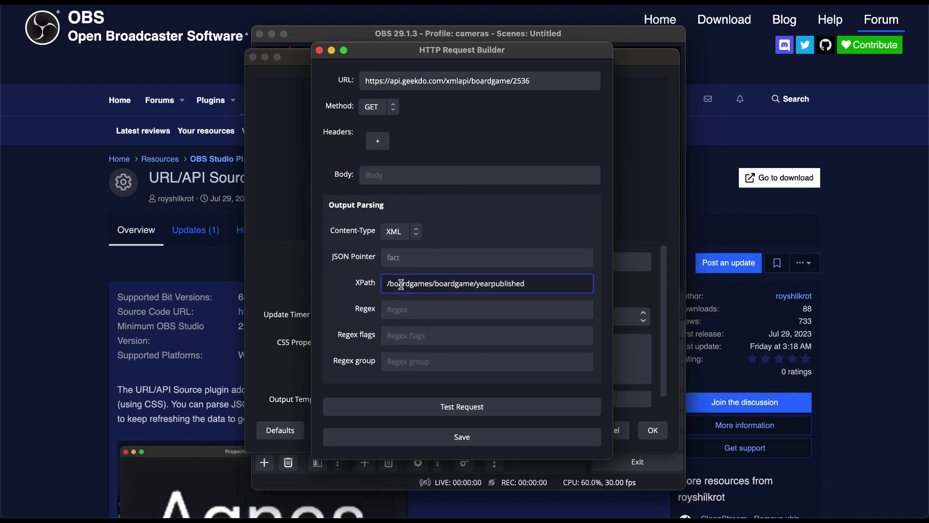
pyautogui.moveTo(401, 284); pyautogui.dragTo(508, 283)
pyautogui.click(504, 282)
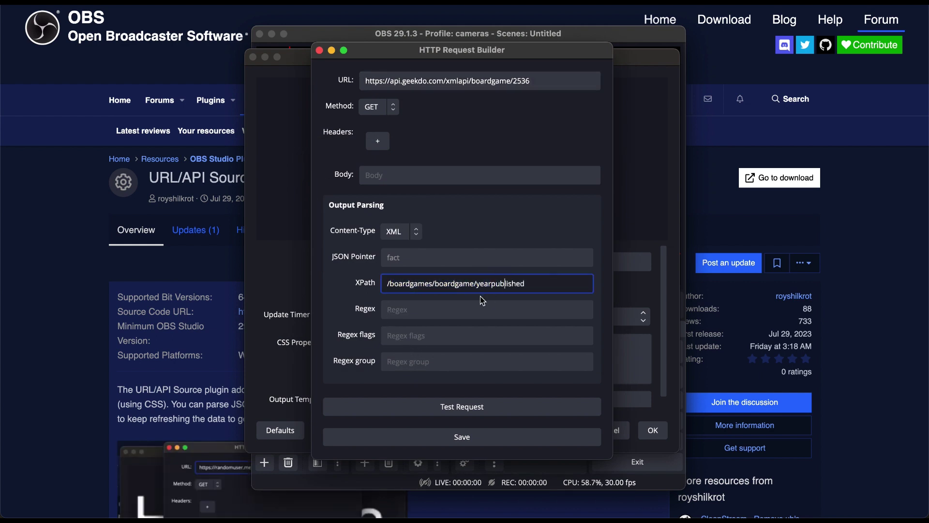
pyautogui.click(473, 440)
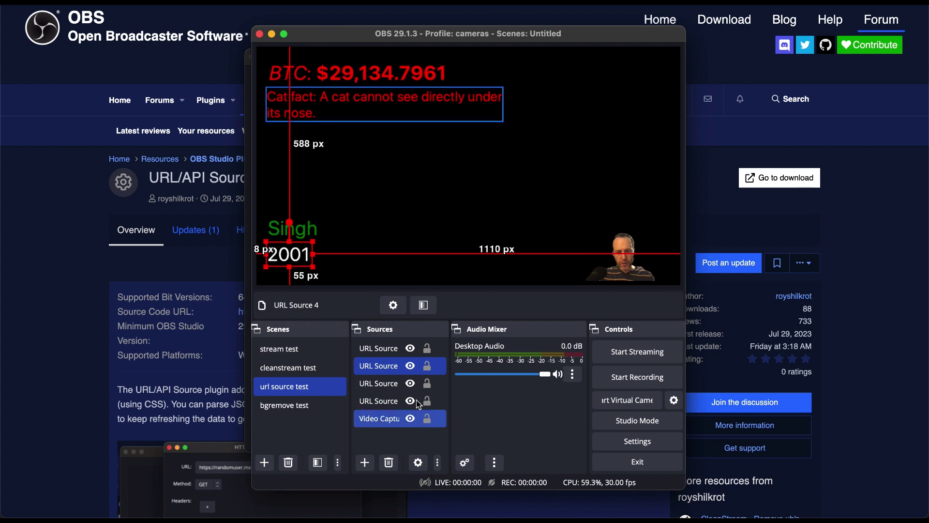
pyautogui.click(392, 371)
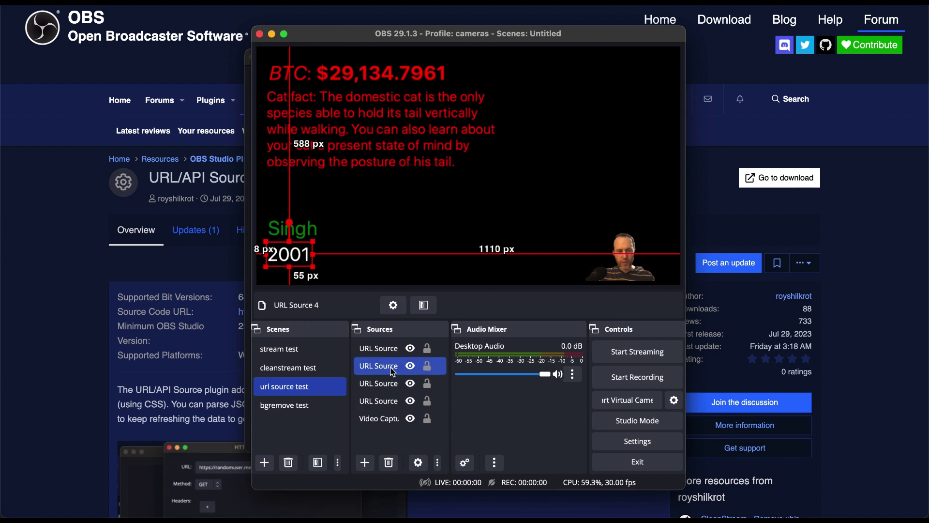
pyautogui.click(422, 283)
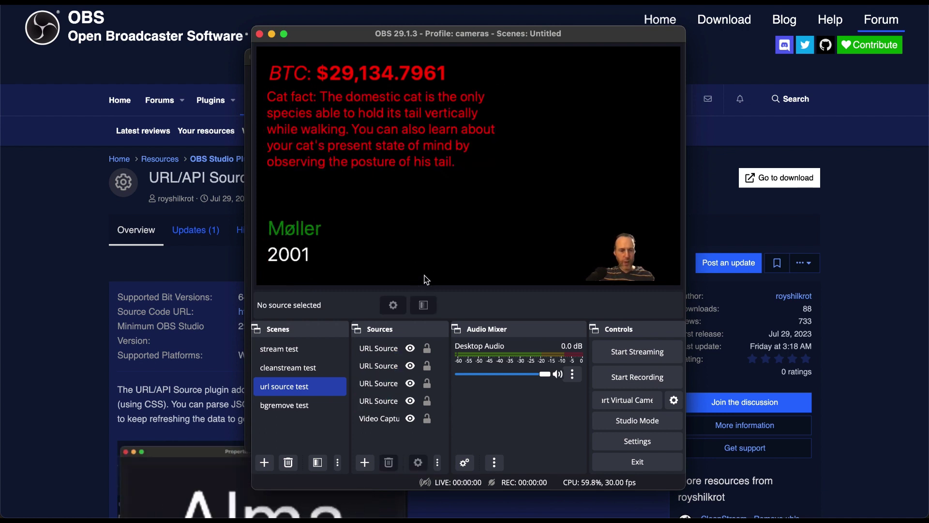